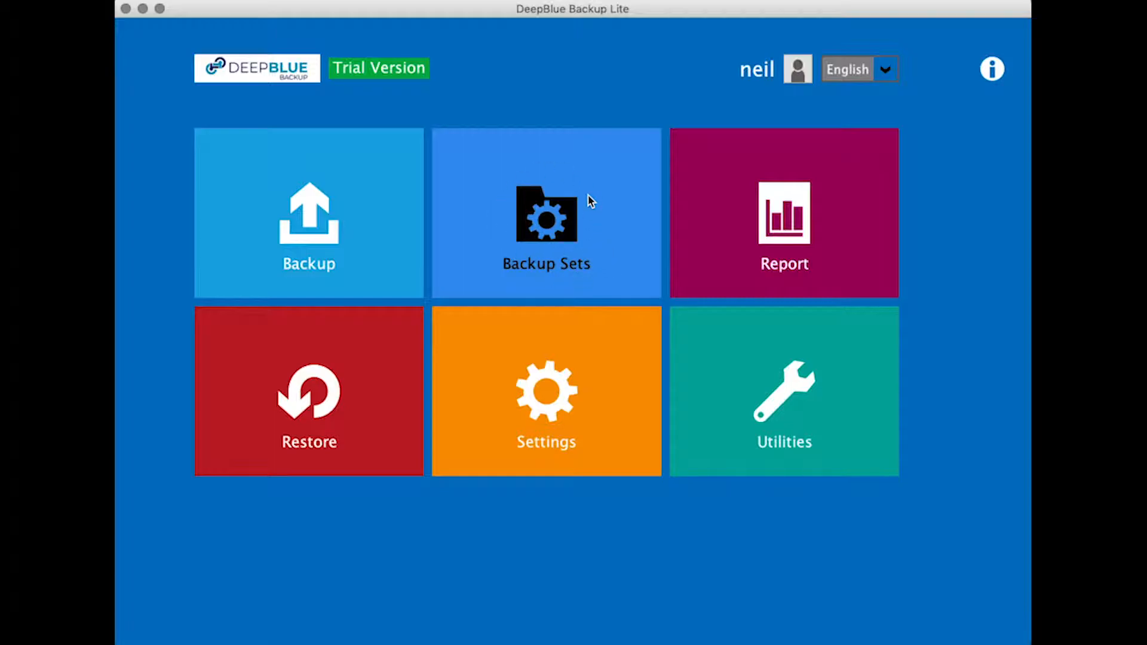
Step: Start a new backup set and name it Work-01
{"action": "left_click", "coordinate": [549, 221]}
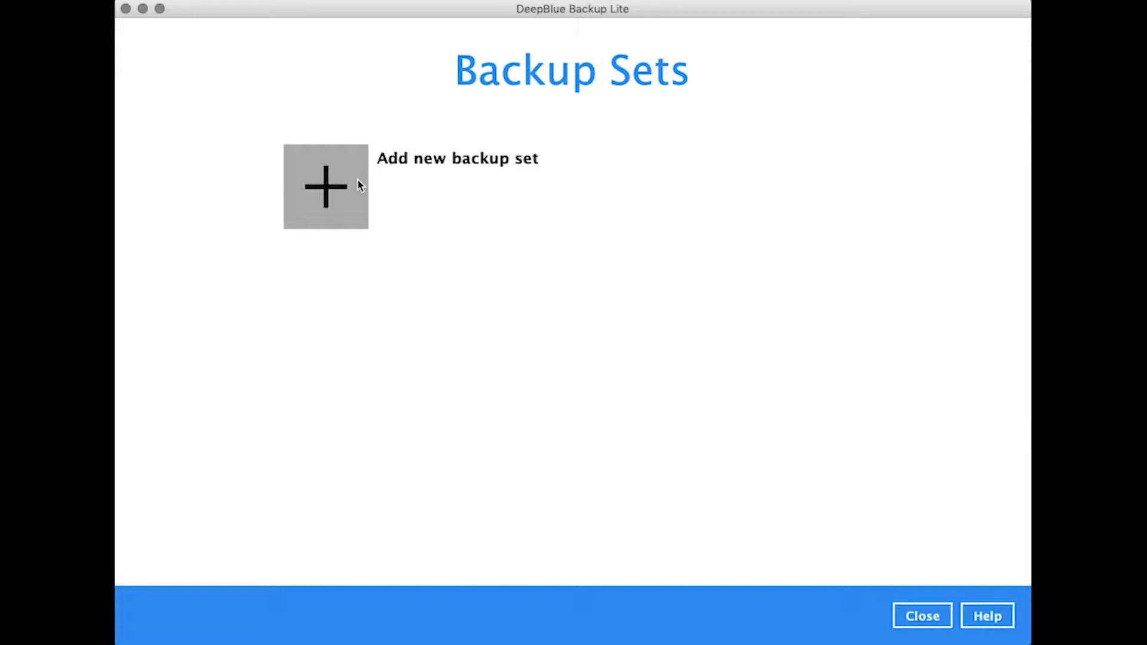
{"action": "left_click", "coordinate": [331, 185]}
{"action": "left_click", "coordinate": [469, 162]}
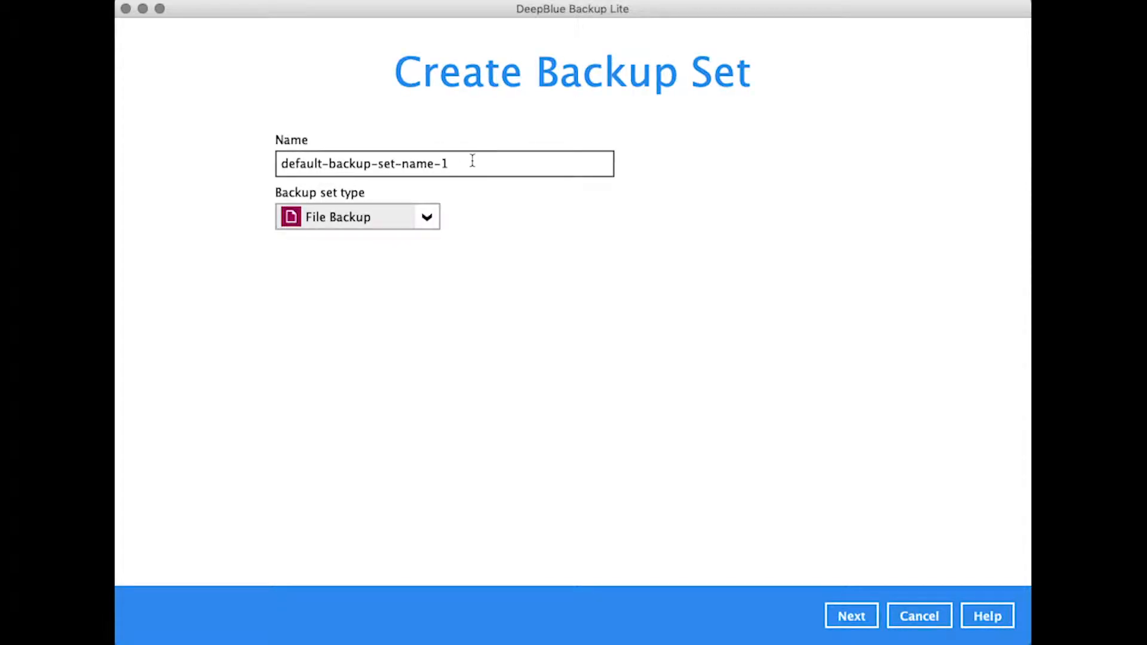
{"action": "left_click_drag", "start_coordinate": [466, 163], "coordinate": [306, 132]}
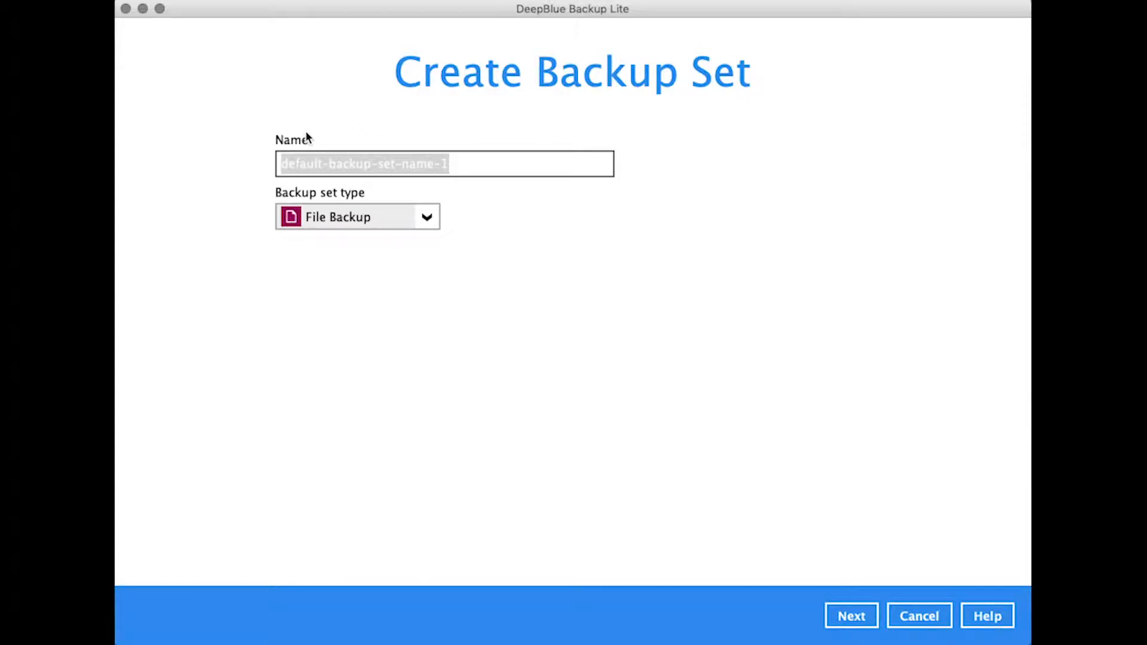
{"action": "type", "text": "Wor"}
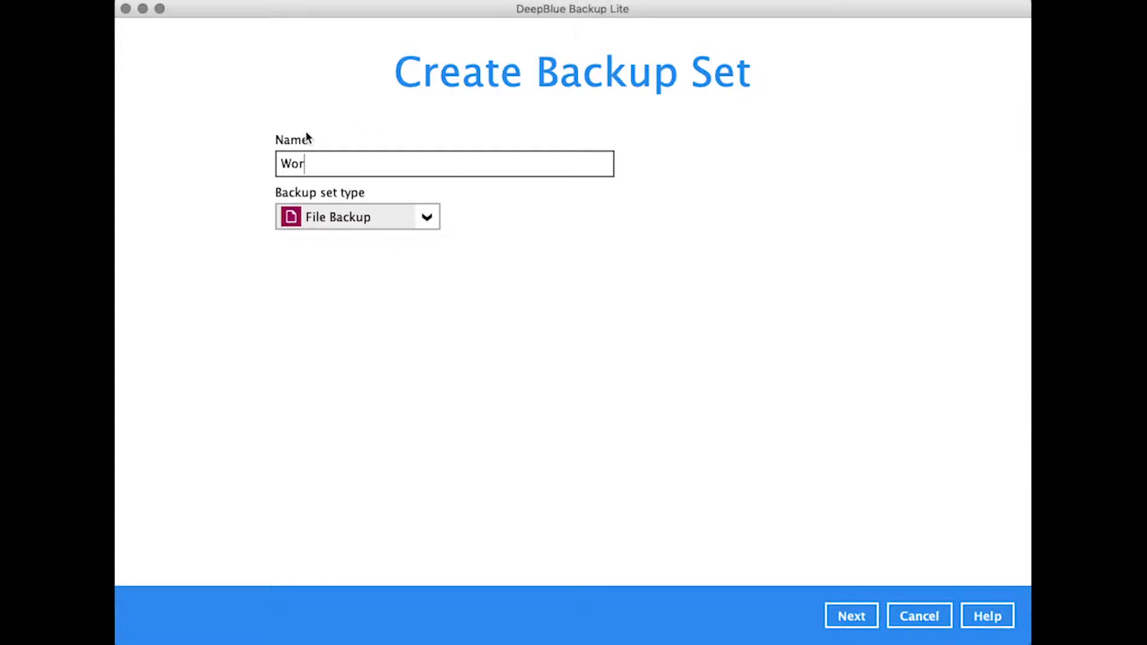
{"action": "type", "text": "k-01"}
Step: Try the Cloud File Backup type with Google Drive as the cloud type and look through the other cloud types
{"action": "left_click", "coordinate": [429, 219]}
{"action": "left_click", "coordinate": [427, 218]}
{"action": "left_click", "coordinate": [427, 219]}
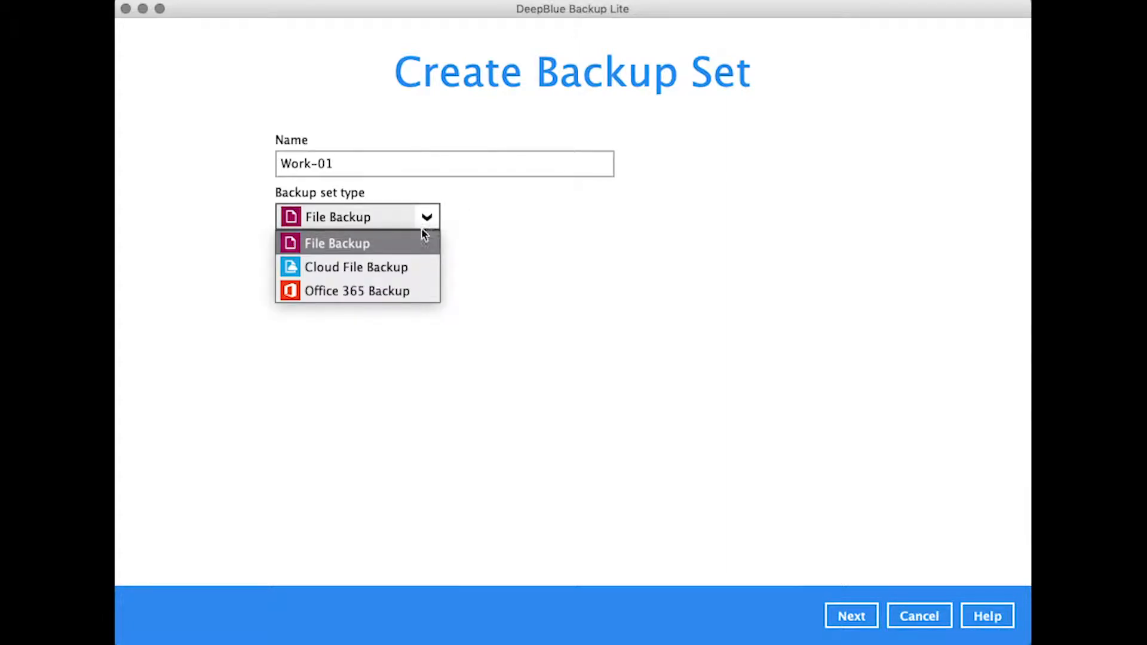
{"action": "left_click", "coordinate": [409, 270]}
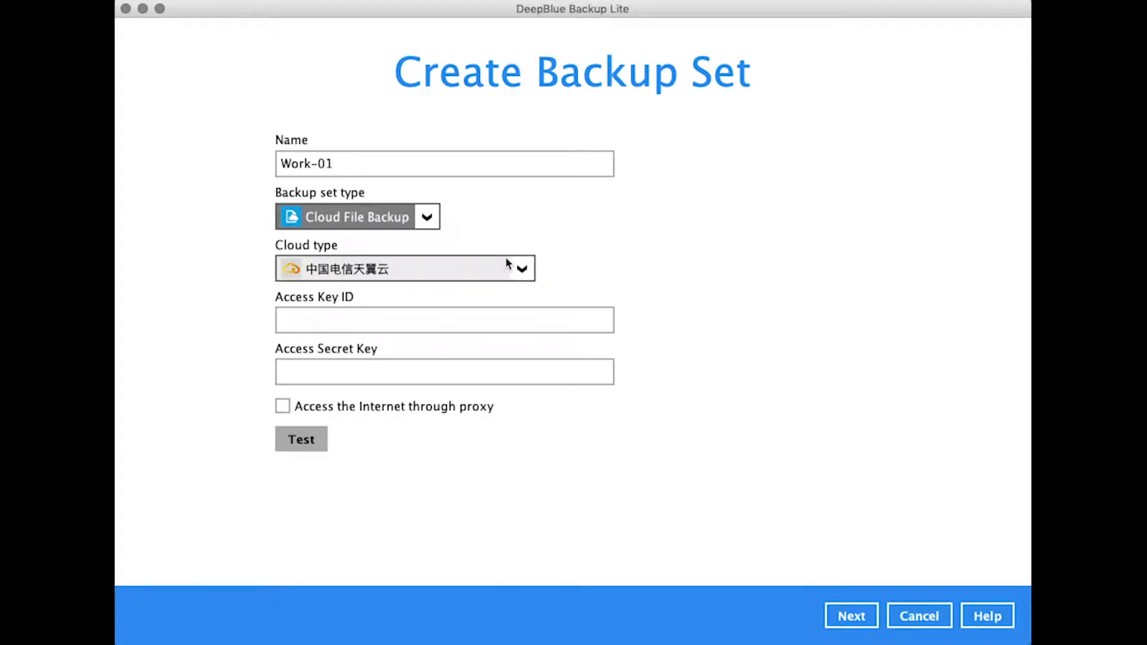
{"action": "left_click", "coordinate": [521, 269]}
{"action": "left_click", "coordinate": [445, 407]}
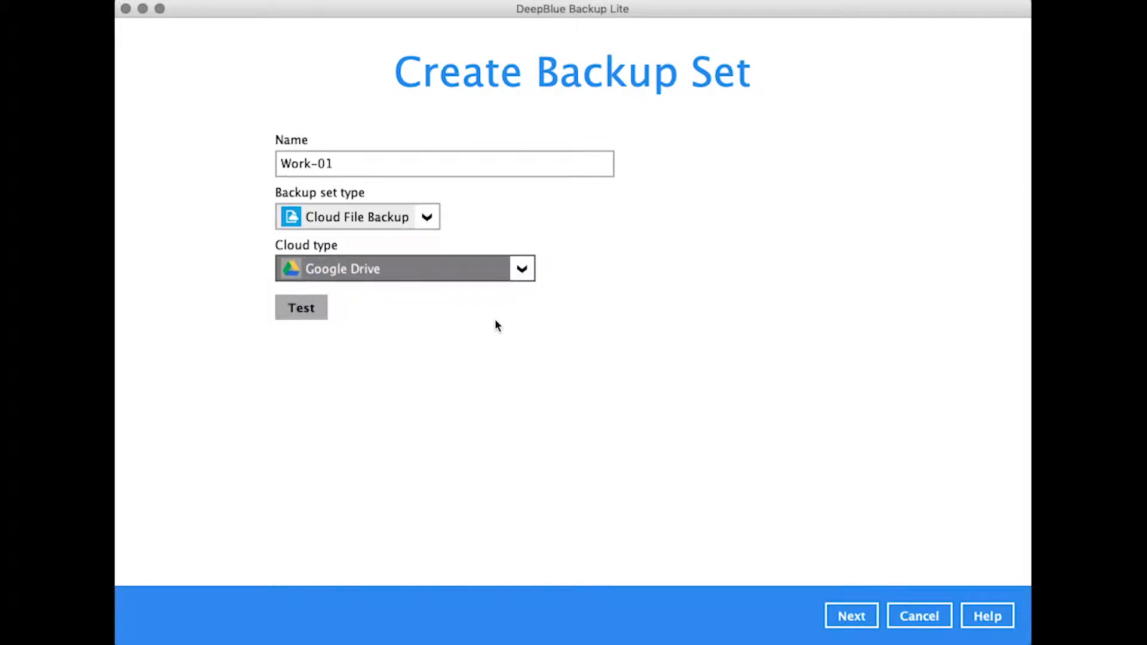
{"action": "left_click", "coordinate": [526, 274]}
{"action": "mouse_move", "coordinate": [531, 335]}
{"action": "left_mouse_down"}
{"action": "mouse_move", "coordinate": [514, 407]}
{"action": "mouse_move", "coordinate": [532, 329]}
{"action": "left_mouse_up"}
{"action": "left_click", "coordinate": [557, 286]}
Step: Set the backup set type to File Backup and continue to the backup source selection
{"action": "left_click", "coordinate": [427, 218]}
{"action": "left_click", "coordinate": [408, 244]}
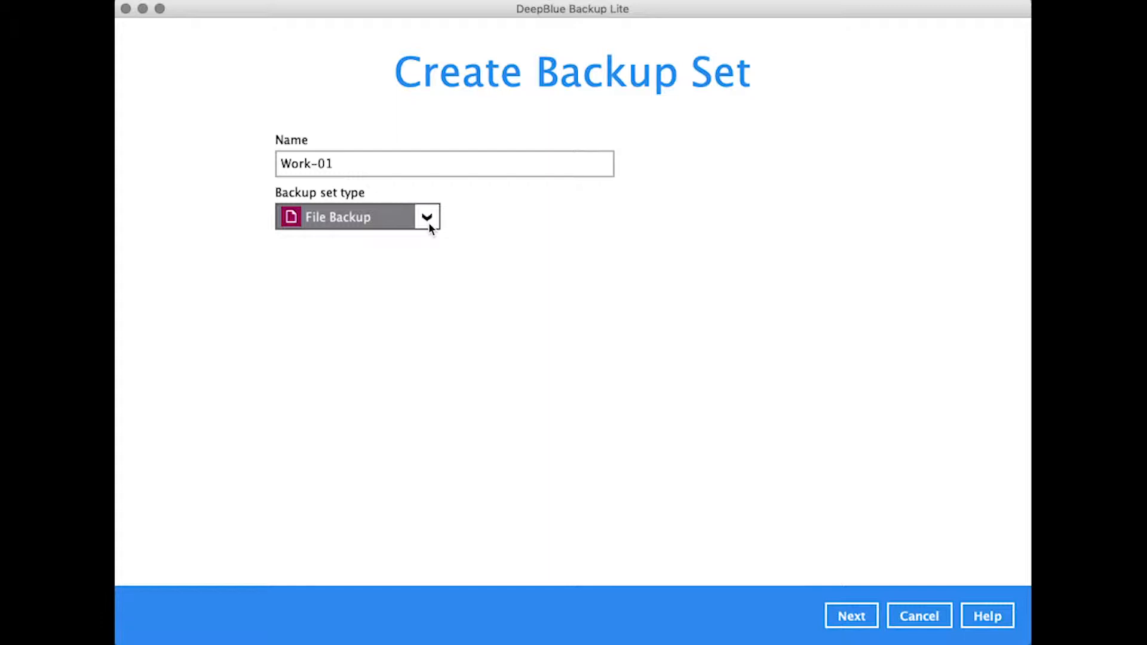
{"action": "left_click", "coordinate": [859, 618]}
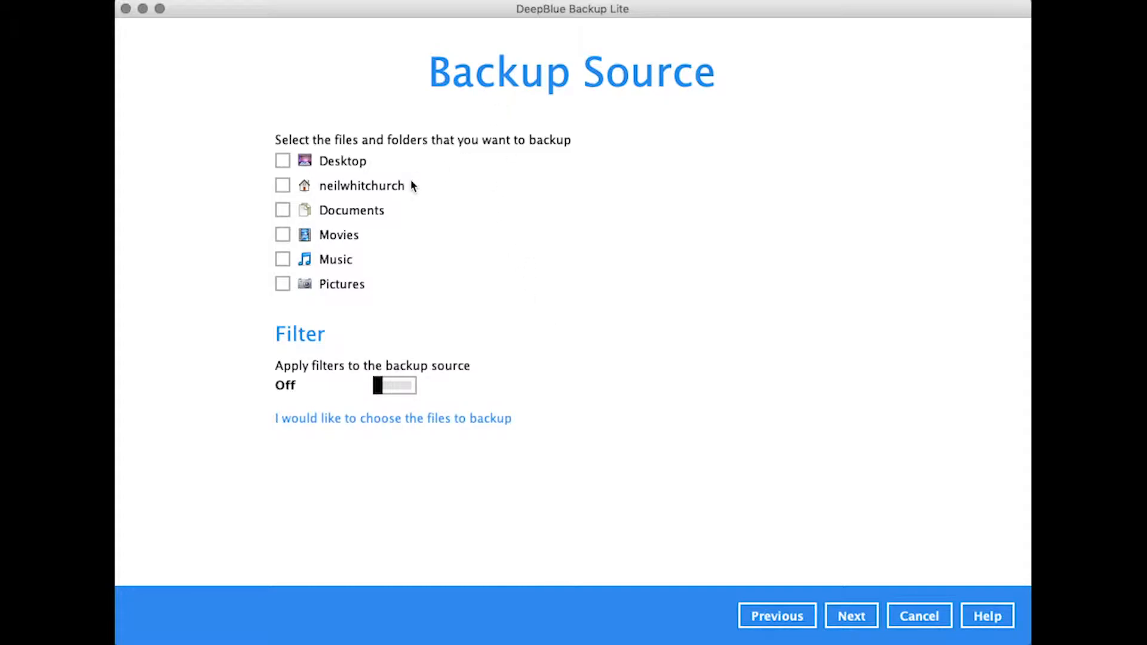
Step: Try selecting the home folder and adding a source filter, check the filter's name comparison options, and cancel the filter
{"action": "left_click", "coordinate": [282, 185]}
{"action": "left_click", "coordinate": [282, 185]}
{"action": "left_click", "coordinate": [379, 387]}
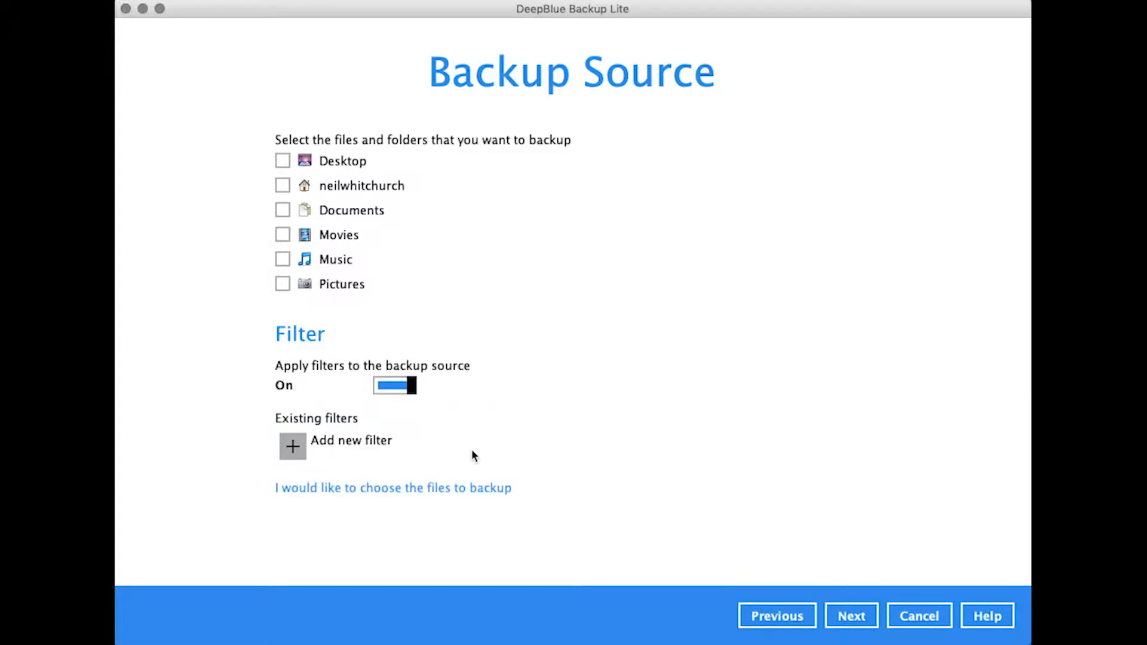
{"action": "left_click", "coordinate": [293, 447]}
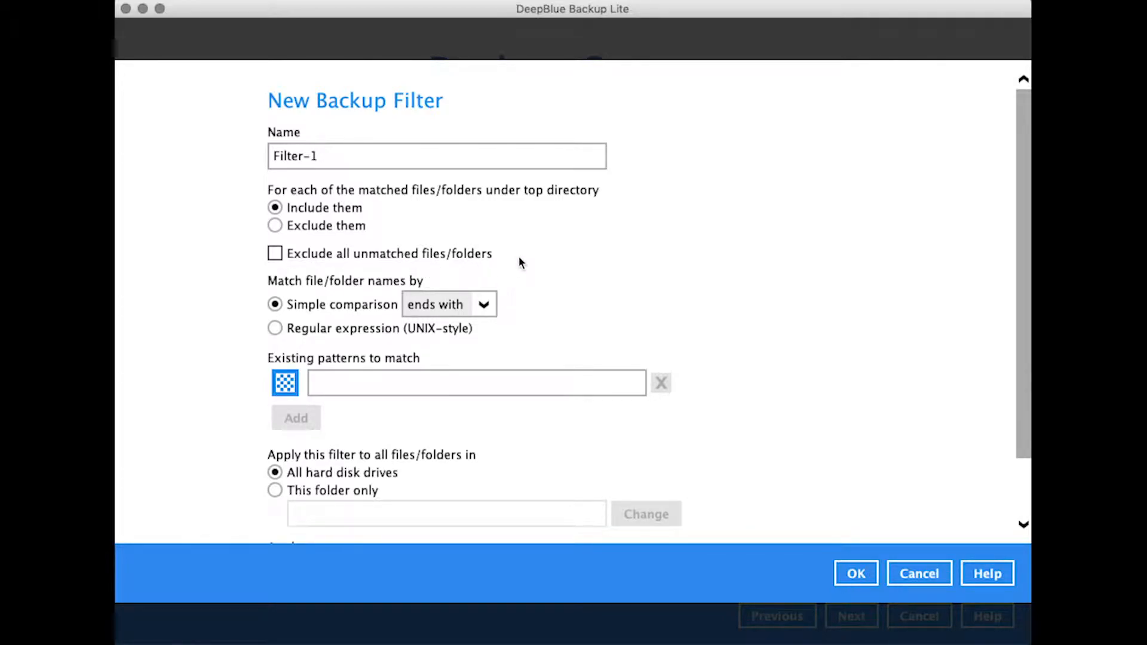
{"action": "left_click", "coordinate": [483, 305]}
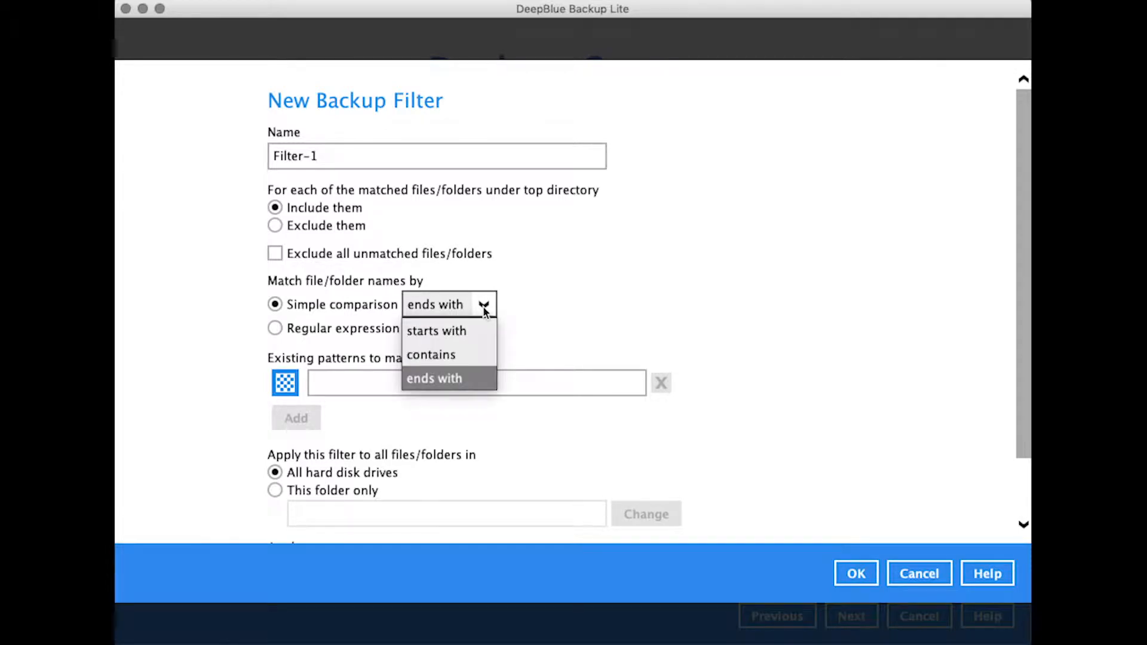
{"action": "left_click", "coordinate": [484, 308]}
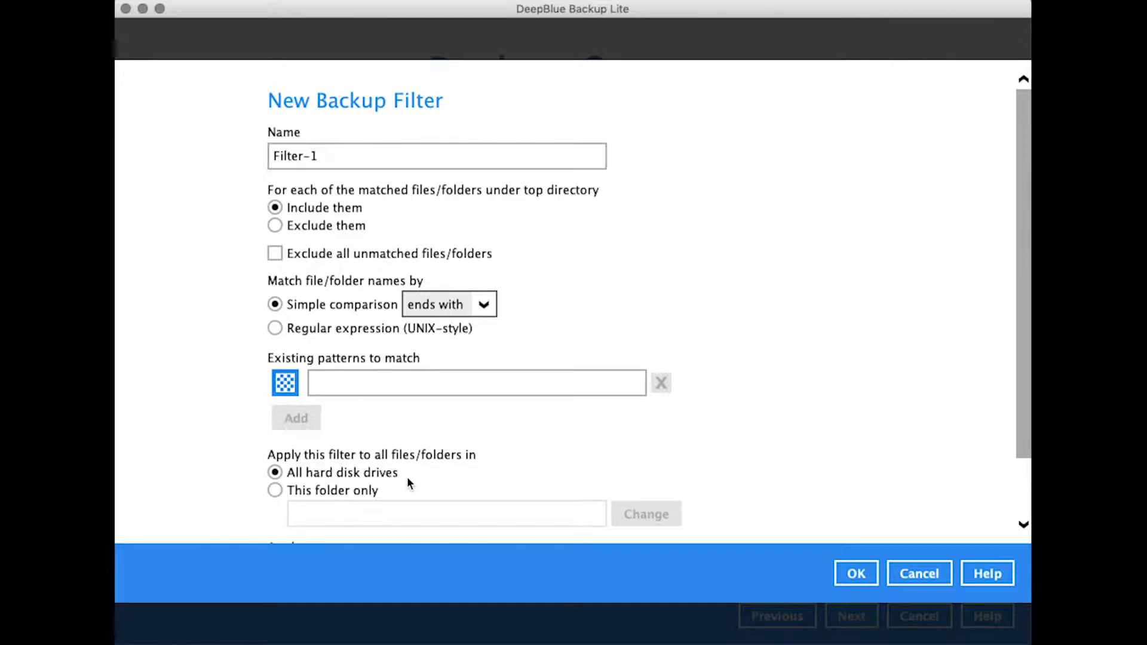
{"action": "left_click", "coordinate": [918, 573]}
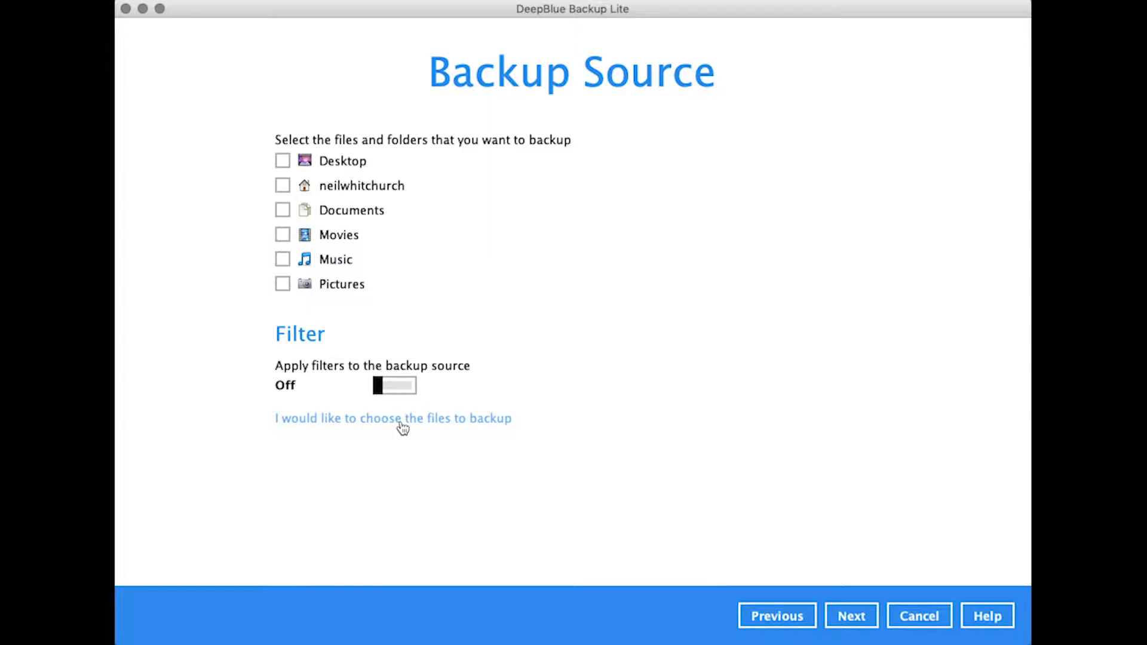
Step: Open the advanced backup source selection and expand the Users folder and the user's home folder
{"action": "left_click", "coordinate": [402, 423]}
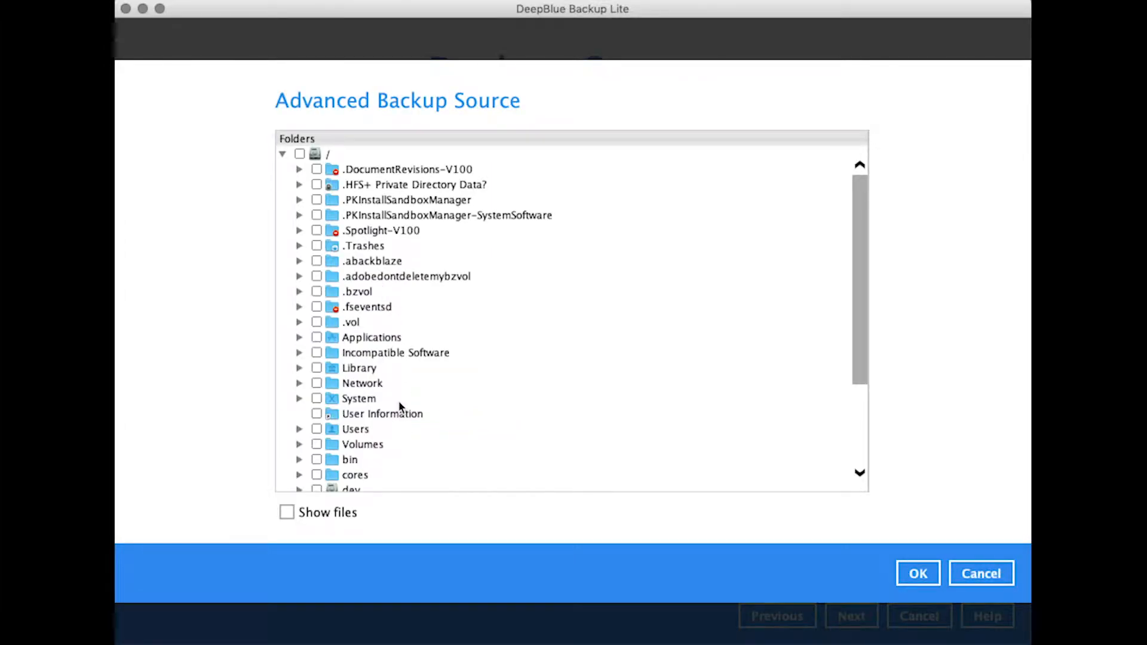
{"action": "scroll", "coordinate": [399, 406], "scroll_direction": "down", "scroll_amount": 1}
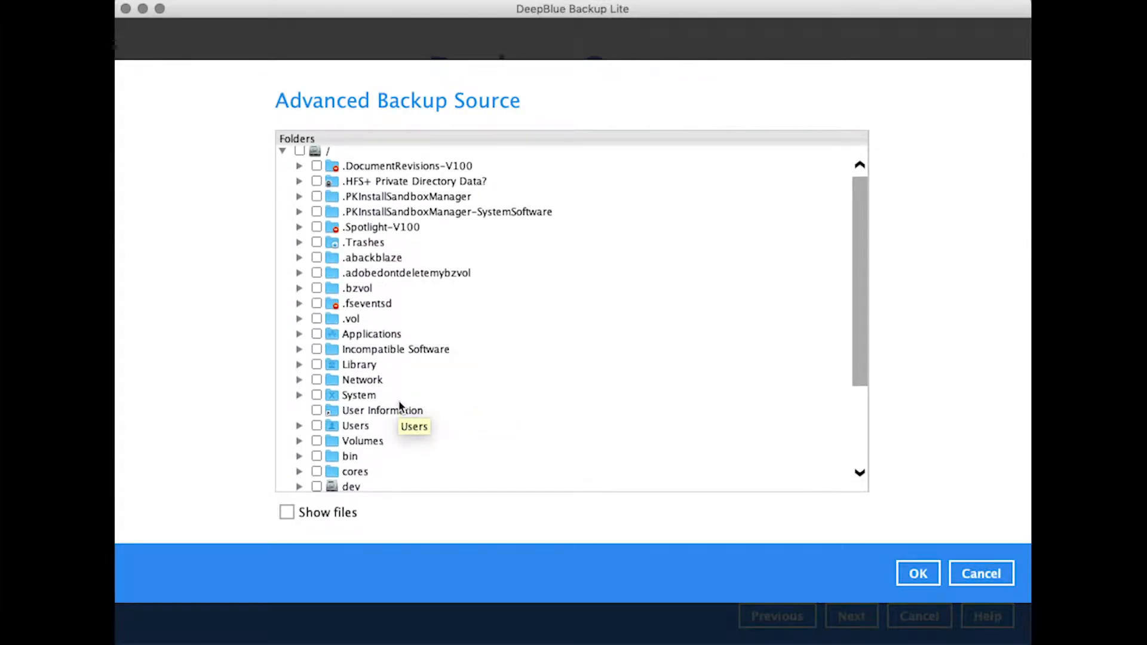
{"action": "scroll", "coordinate": [399, 406], "scroll_direction": "down", "scroll_amount": 1}
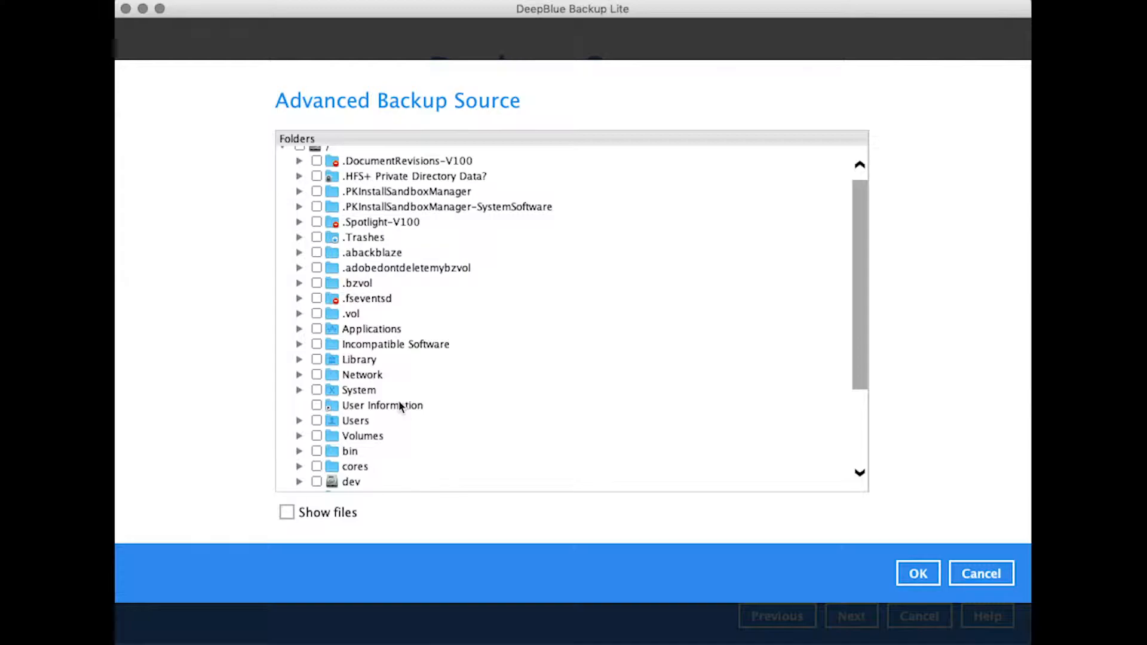
{"action": "left_click", "coordinate": [299, 421]}
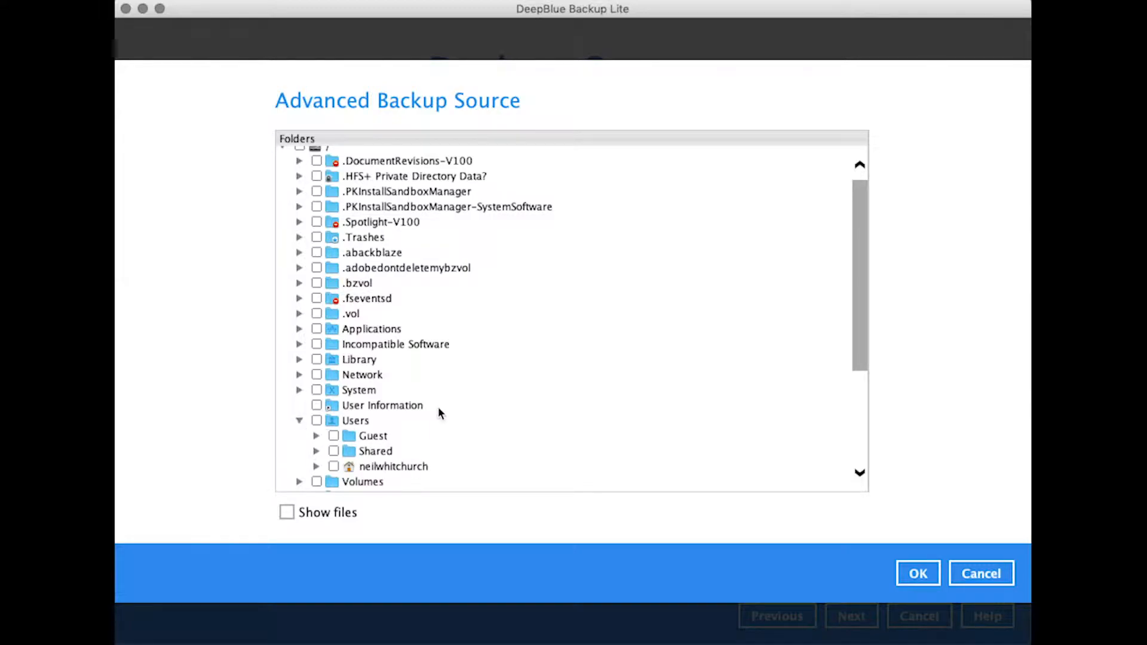
{"action": "scroll", "coordinate": [440, 411], "scroll_direction": "down", "scroll_amount": 3}
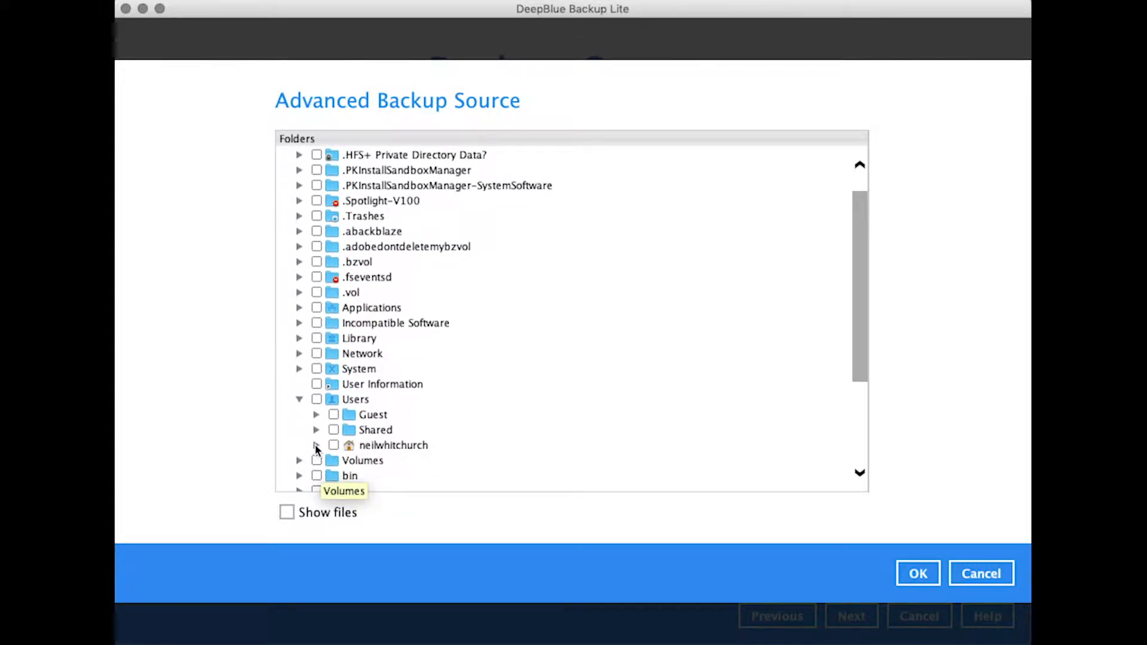
{"action": "left_click", "coordinate": [316, 445]}
Step: Choose the Work folder inside the home folder's Desktop as the backup source and continue to the schedule settings
{"action": "scroll", "coordinate": [460, 433], "scroll_direction": "down", "scroll_amount": 2}
{"action": "scroll", "coordinate": [456, 449], "scroll_direction": "down", "scroll_amount": 3}
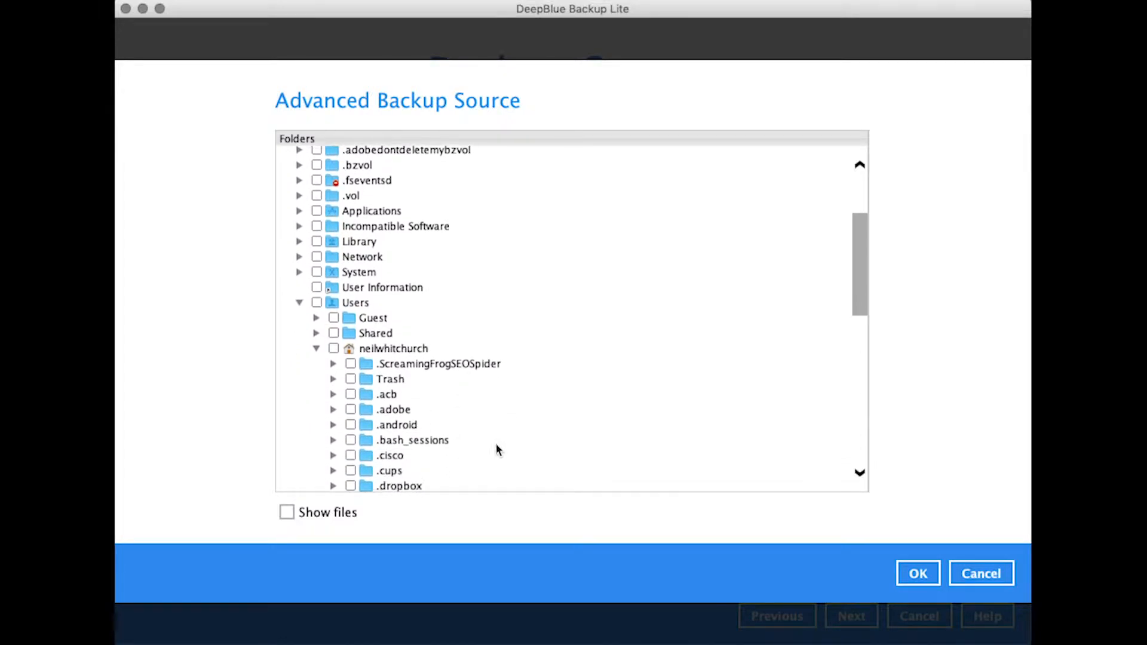
{"action": "left_click_drag", "start_coordinate": [863, 302], "coordinate": [860, 351]}
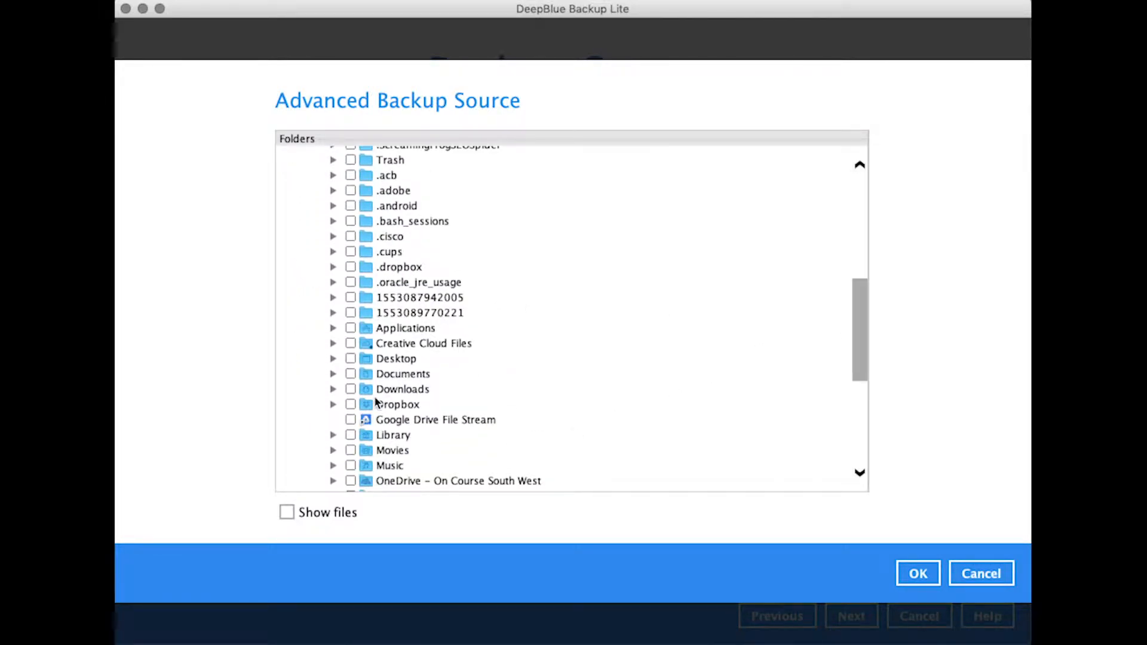
{"action": "left_click", "coordinate": [333, 358]}
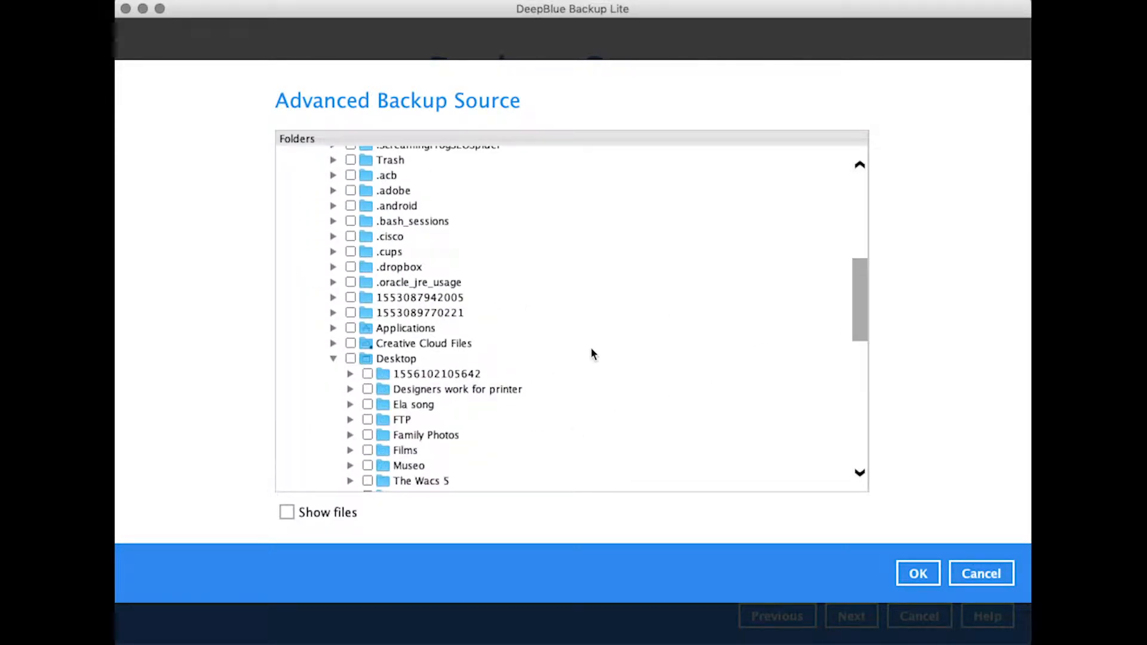
{"action": "left_click_drag", "start_coordinate": [860, 292], "coordinate": [852, 326]}
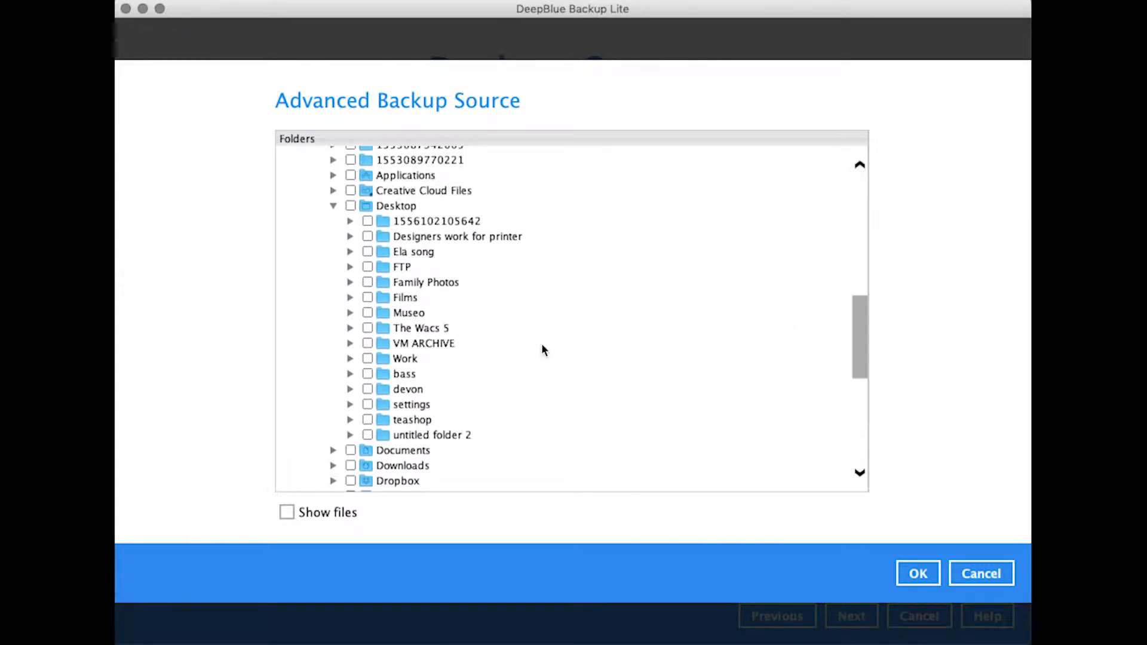
{"action": "left_click", "coordinate": [367, 359]}
{"action": "left_click", "coordinate": [915, 571]}
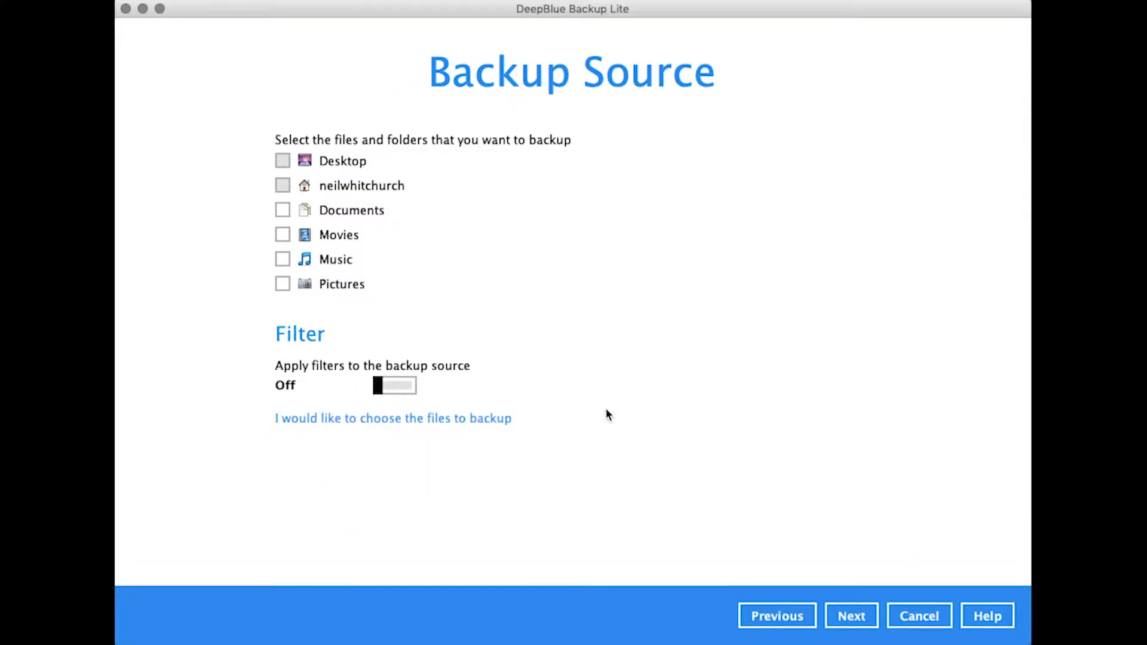
{"action": "left_click", "coordinate": [851, 616]}
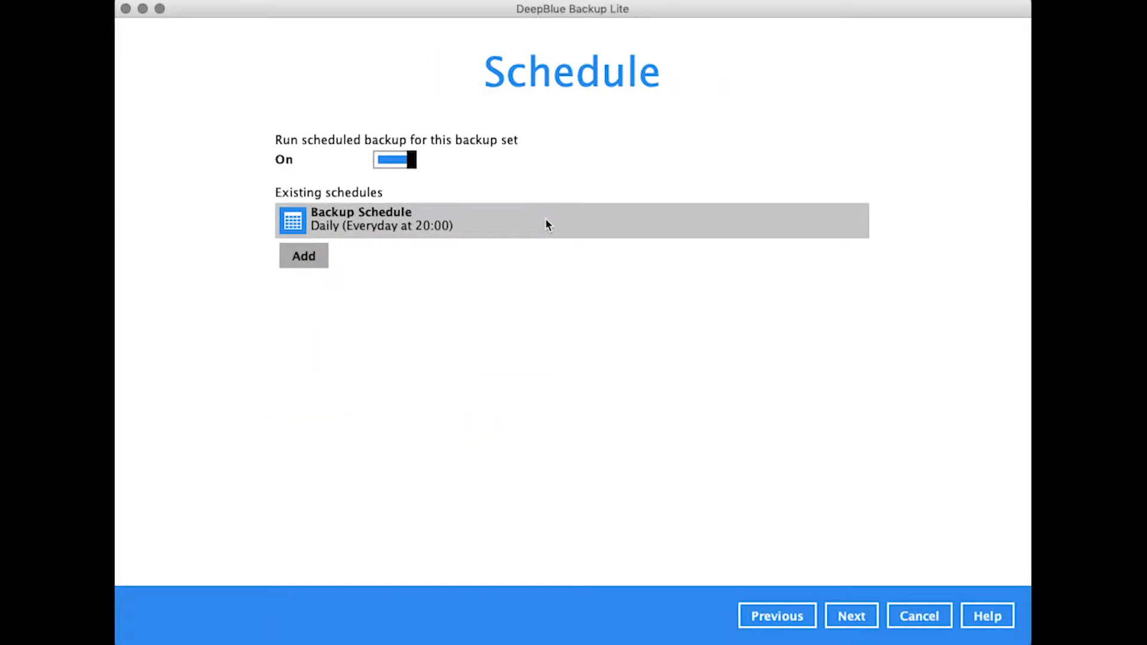
Step: Delete the existing daily backup schedule, and switch scheduled backups off and on again
{"action": "left_click", "coordinate": [350, 226]}
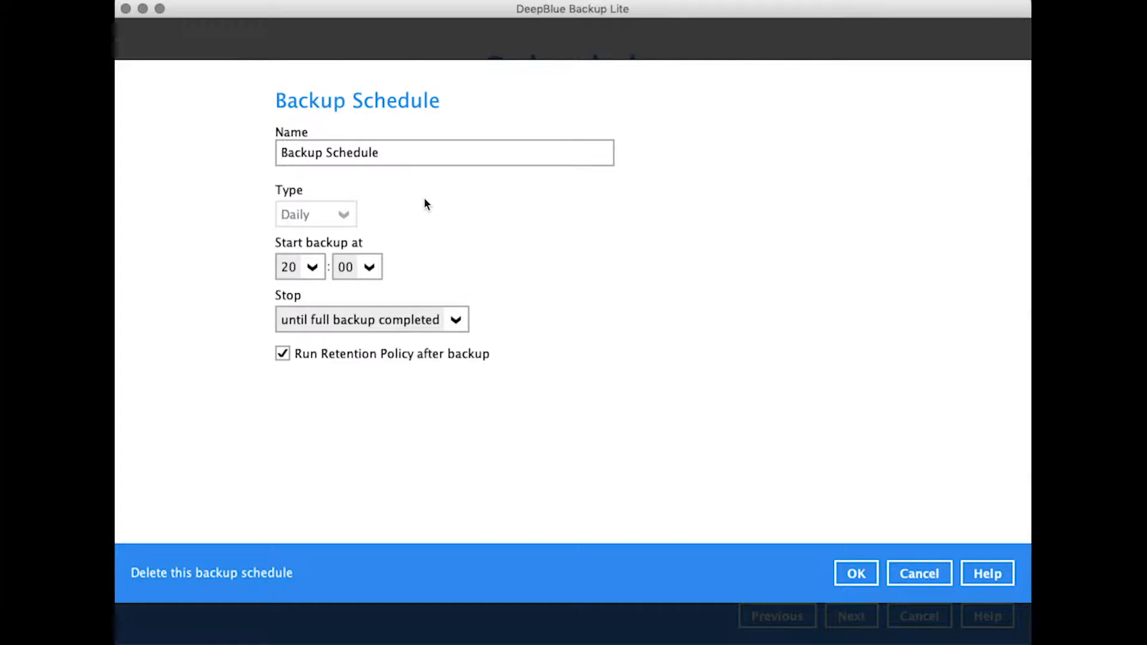
{"action": "left_click", "coordinate": [235, 574]}
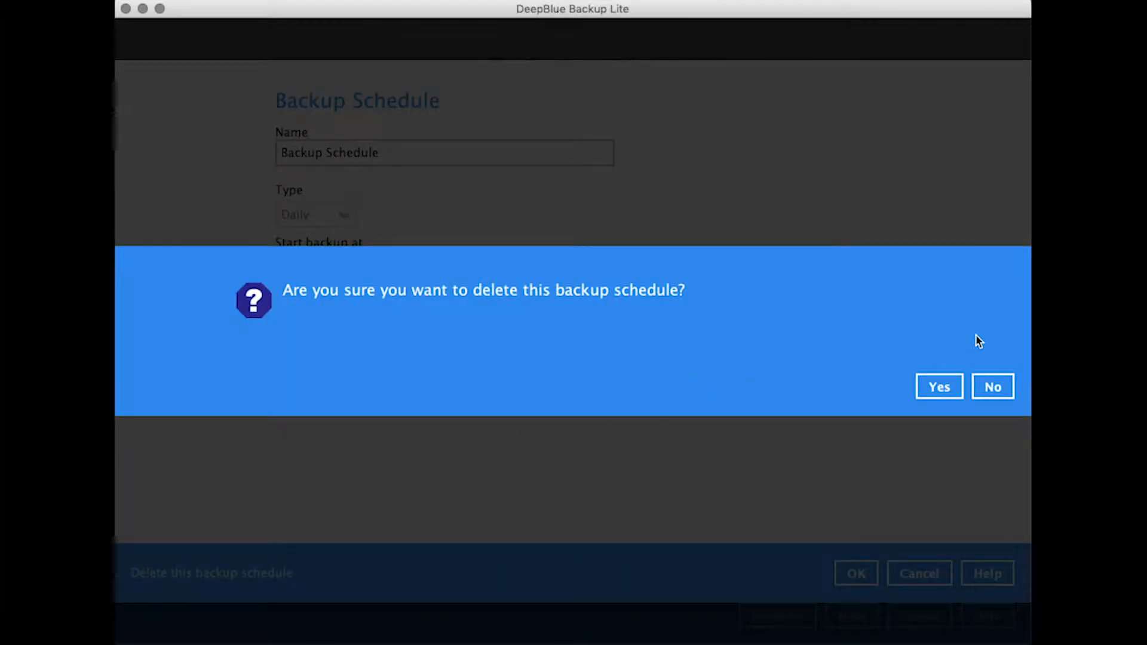
{"action": "left_click", "coordinate": [939, 389]}
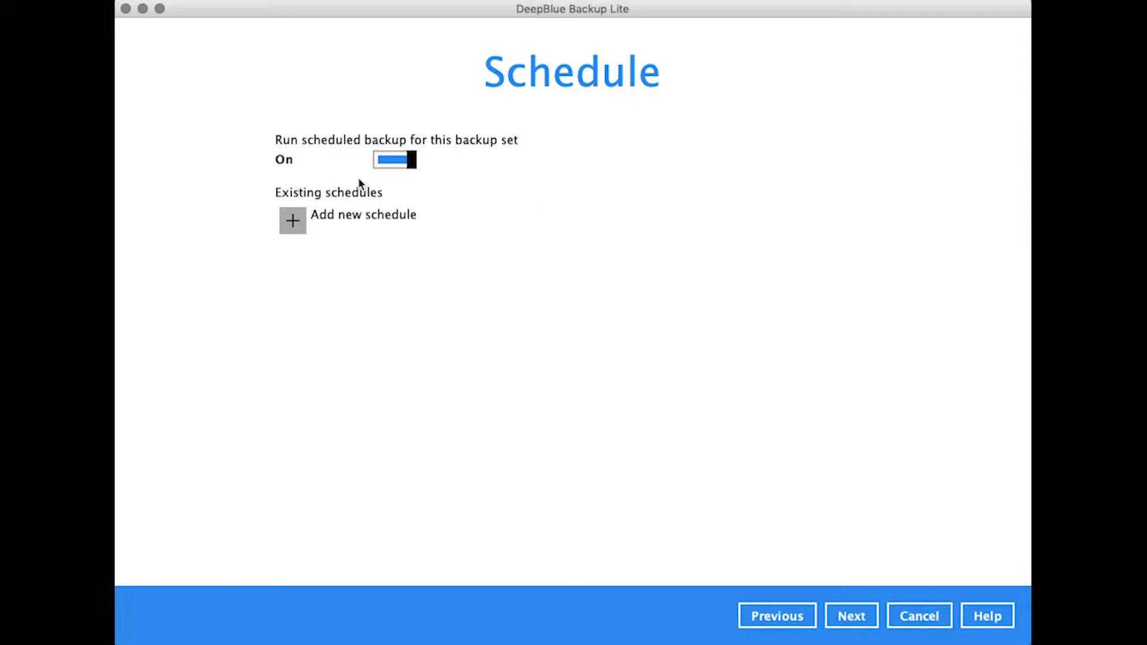
{"action": "left_click", "coordinate": [412, 160]}
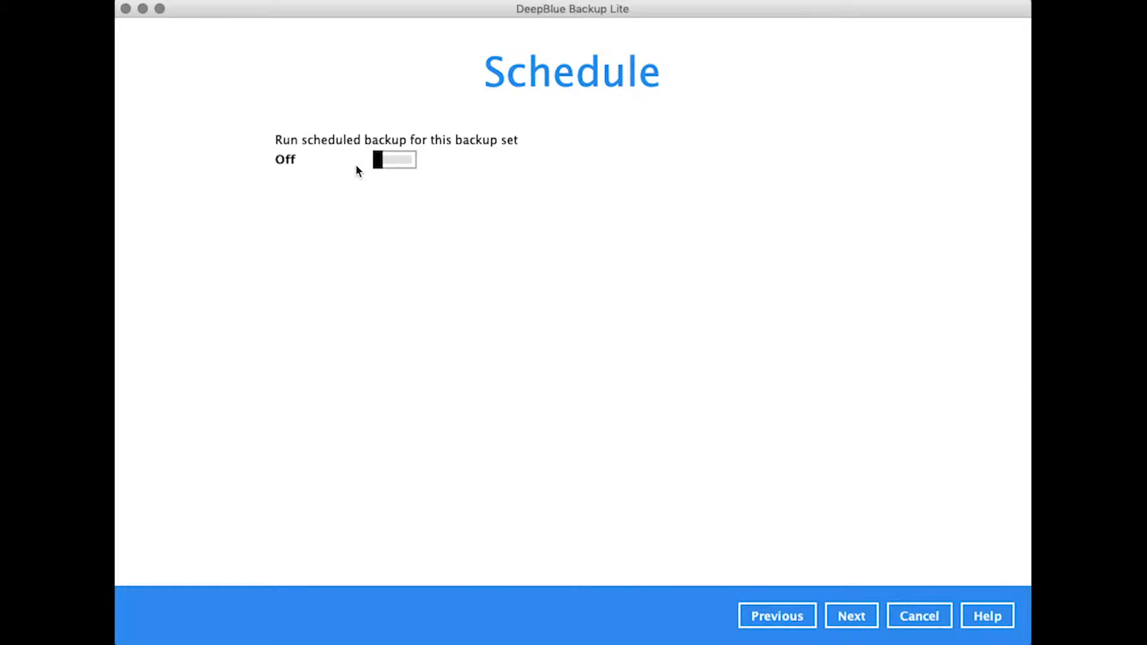
{"action": "left_click", "coordinate": [376, 159]}
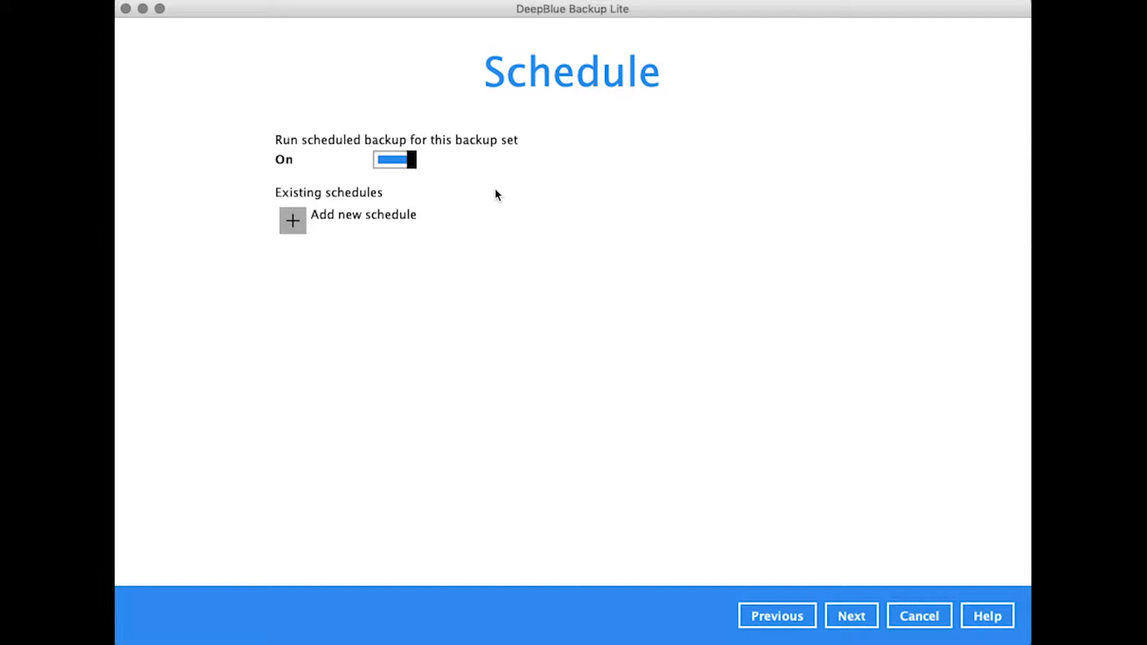
Step: Add a new backup schedule and name it Work-01
{"action": "left_click", "coordinate": [292, 220]}
{"action": "left_click", "coordinate": [328, 152]}
{"action": "left_click_drag", "start_coordinate": [328, 152], "coordinate": [276, 152]}
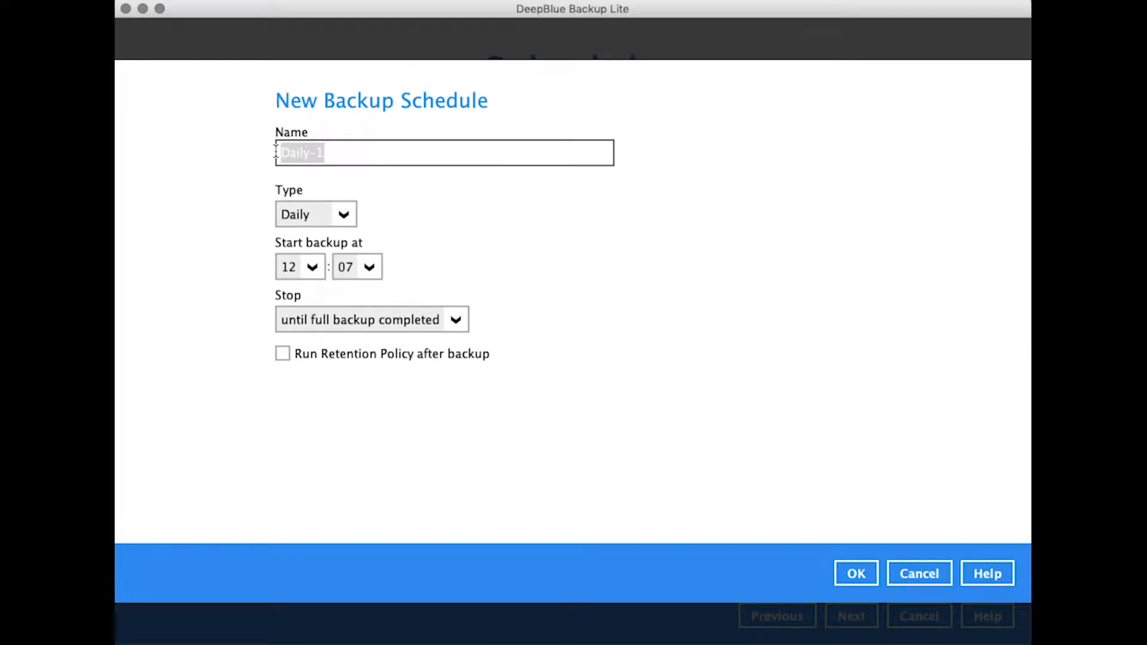
{"action": "type", "text": "Work-01"}
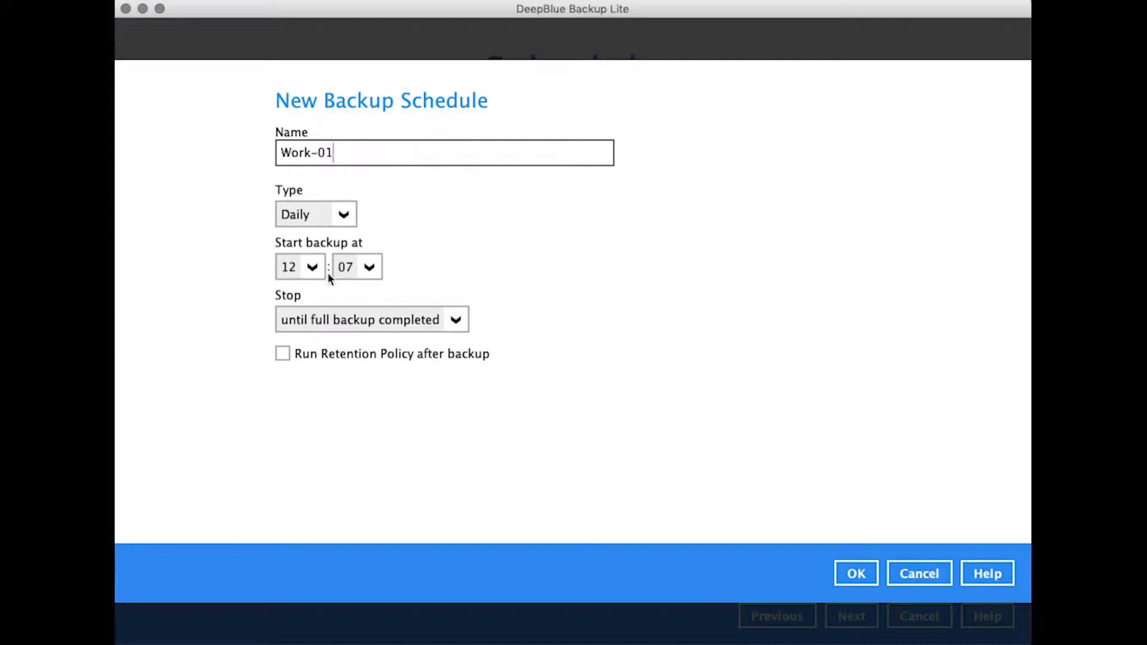
Step: Set the Work-01 schedule to start at 18:00, save it and continue to the destination settings
{"action": "left_click", "coordinate": [311, 266]}
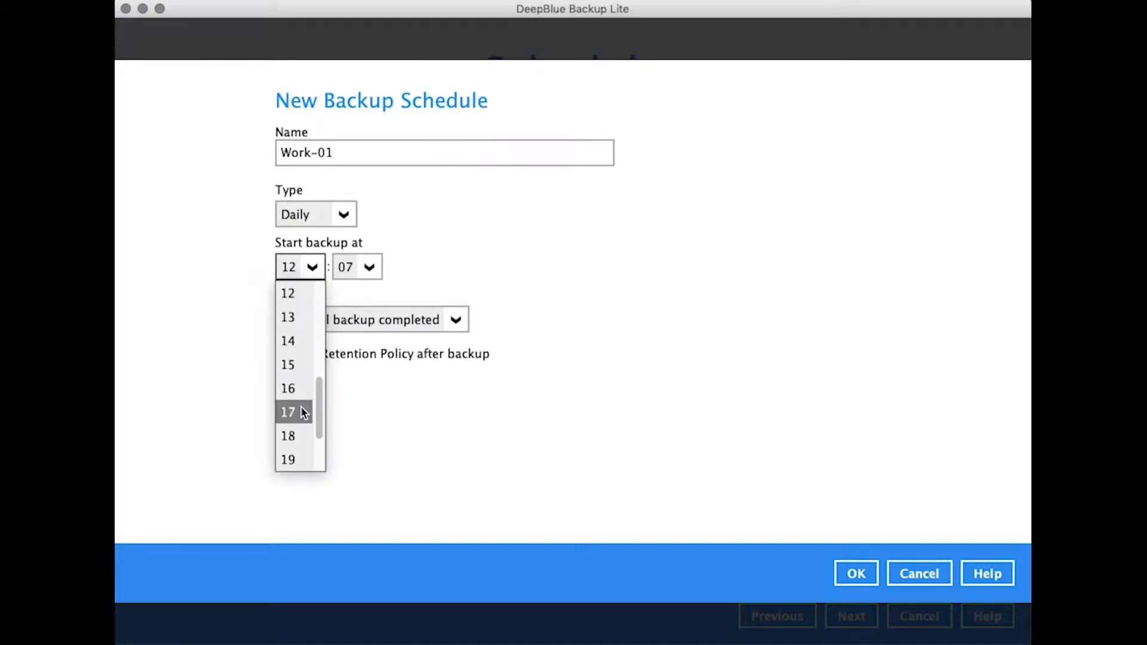
{"action": "left_click", "coordinate": [295, 436]}
{"action": "left_click", "coordinate": [372, 267]}
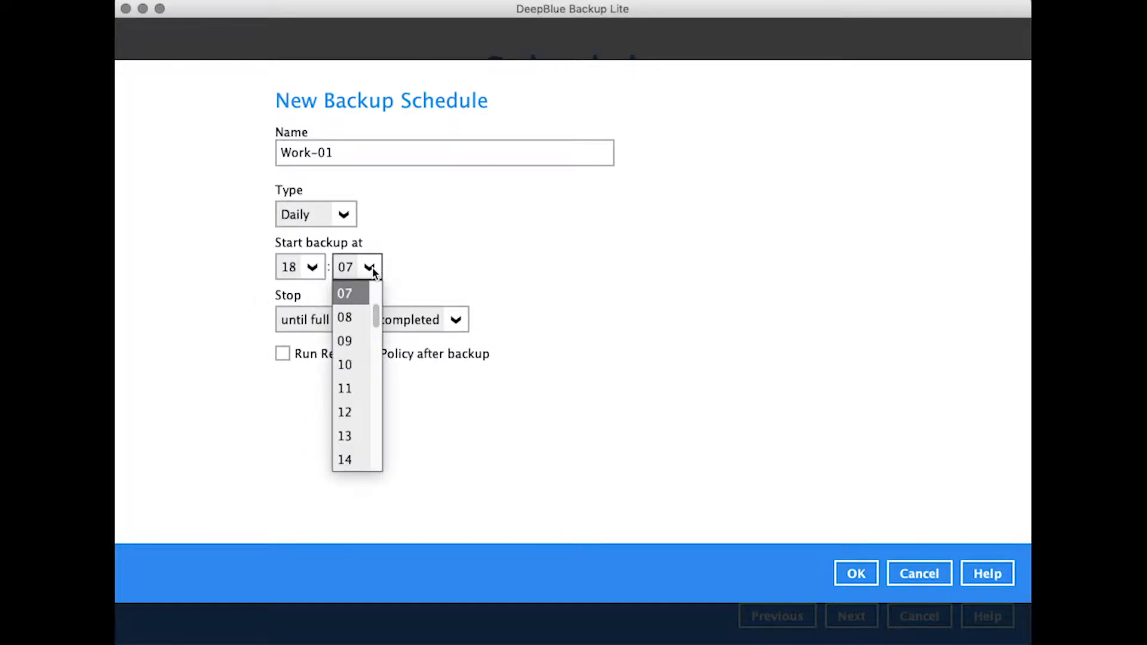
{"action": "left_click_drag", "start_coordinate": [376, 317], "coordinate": [378, 289]}
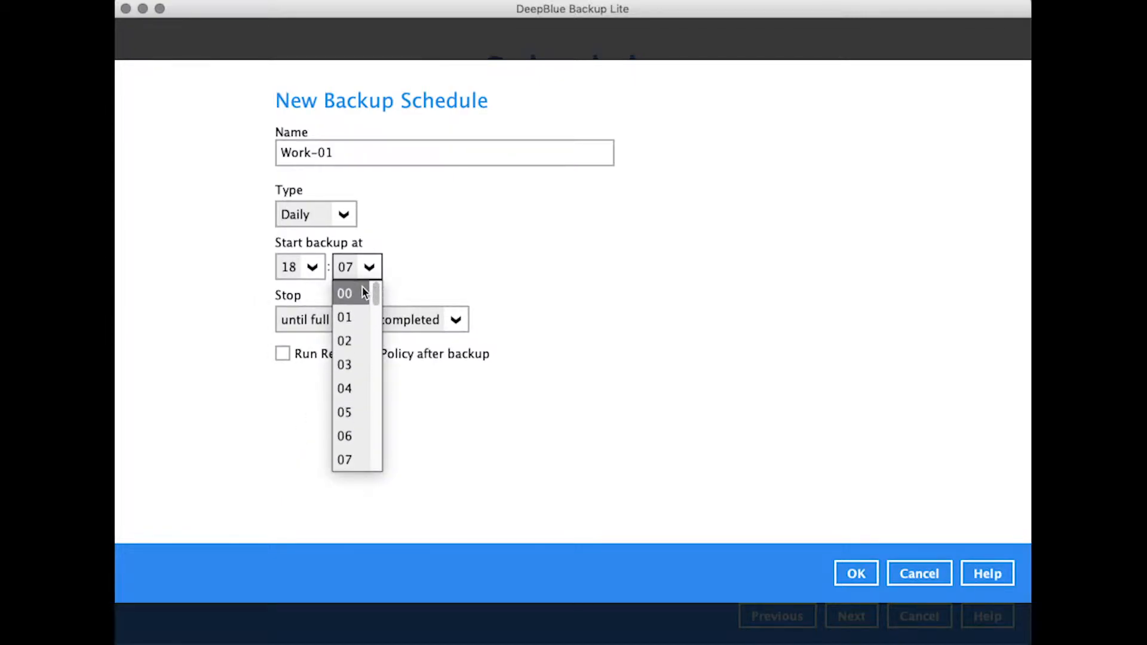
{"action": "left_click", "coordinate": [366, 292]}
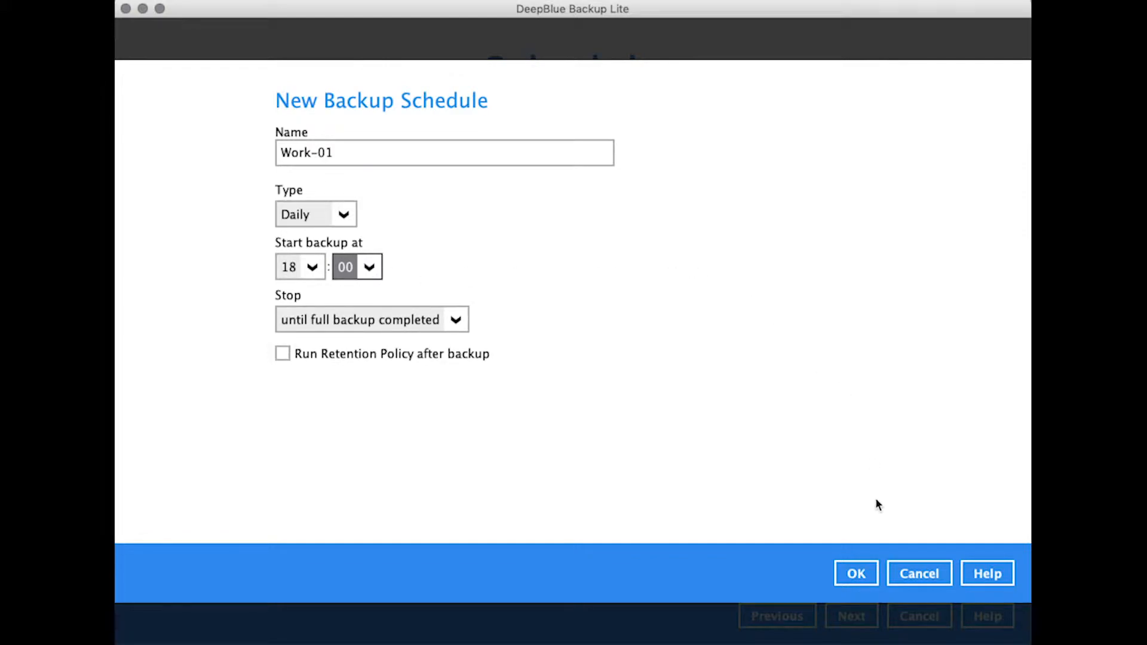
{"action": "left_click", "coordinate": [865, 575]}
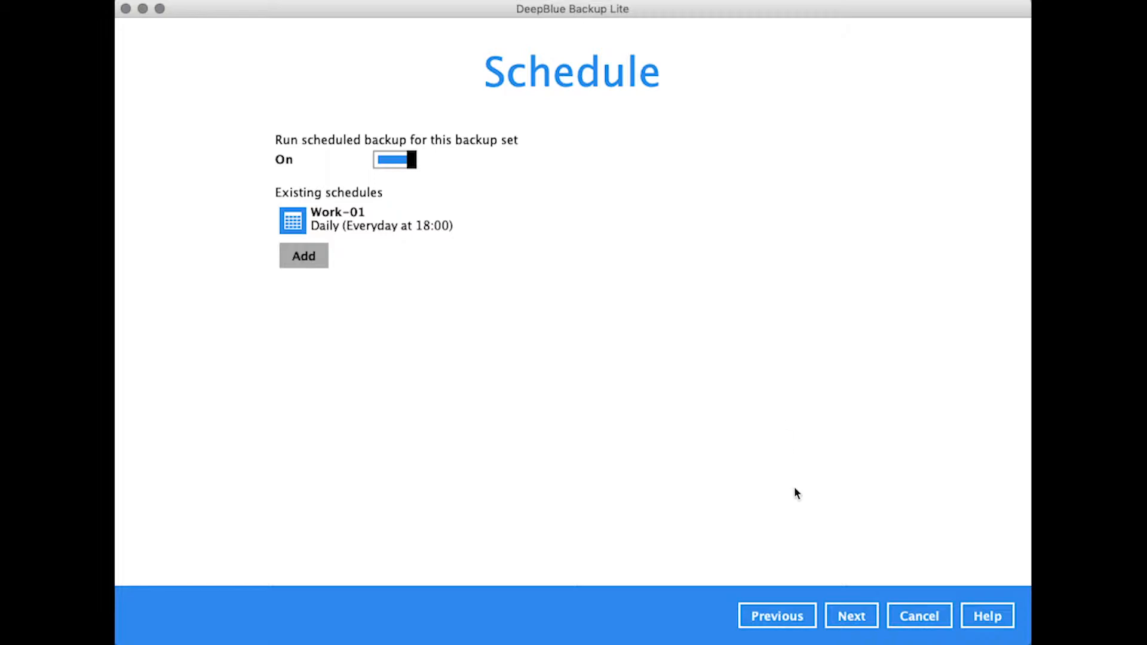
{"action": "left_click", "coordinate": [853, 618]}
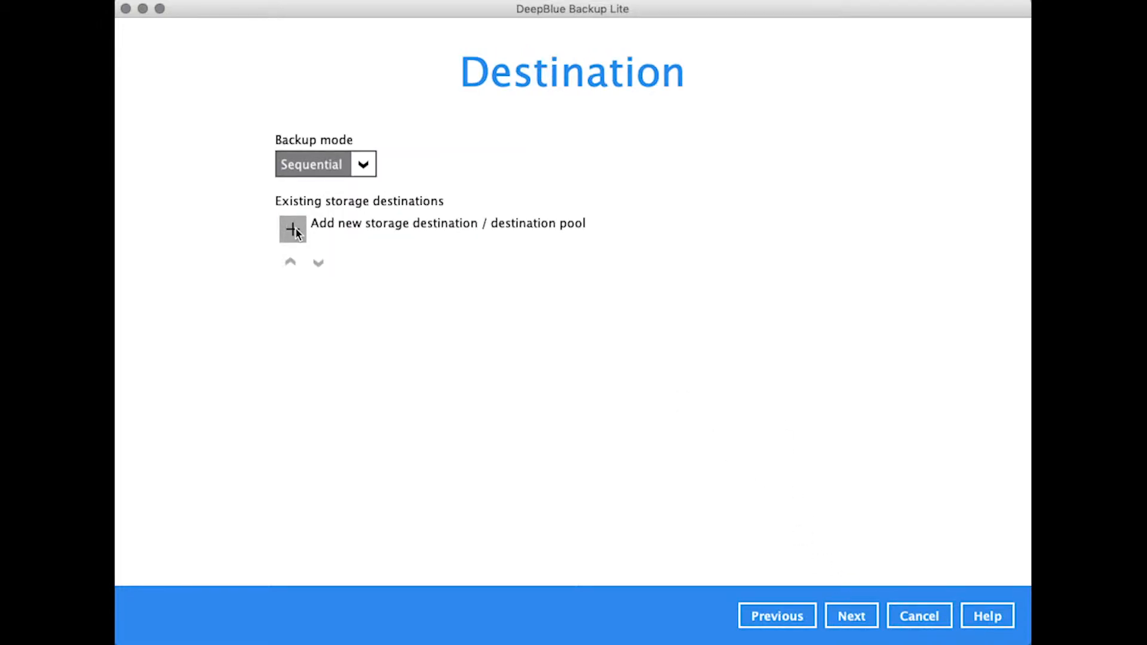
Step: Add a Local / Mapped Drive / Removable Drive storage destination that uses the home folder's Desktop as its local path
{"action": "left_click", "coordinate": [292, 229]}
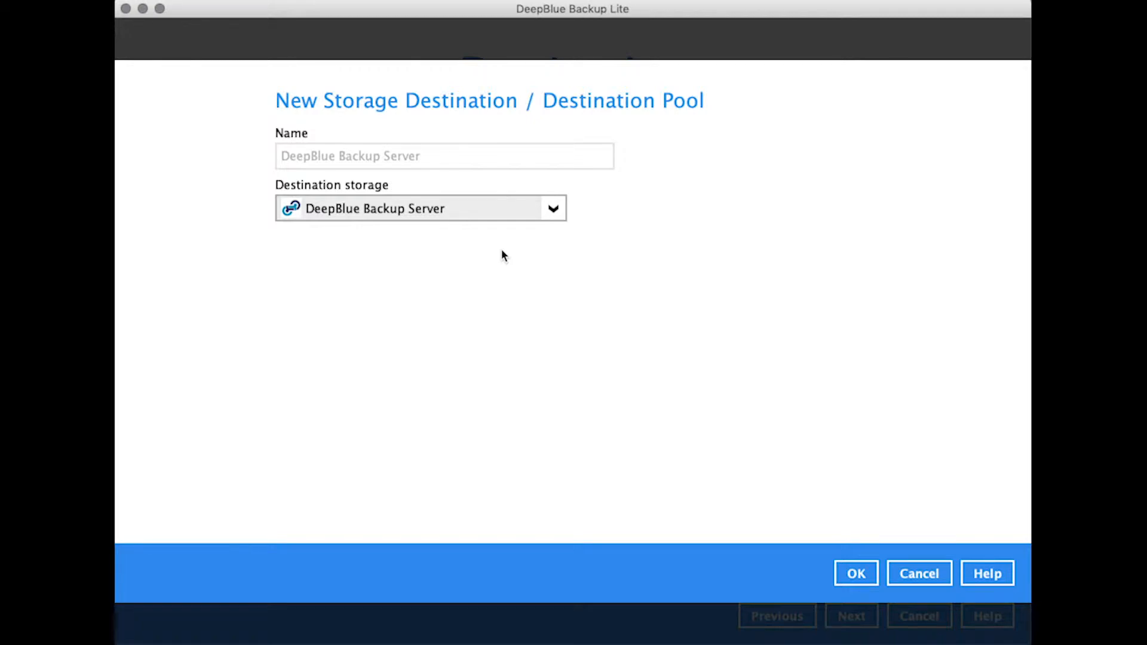
{"action": "left_click", "coordinate": [553, 211]}
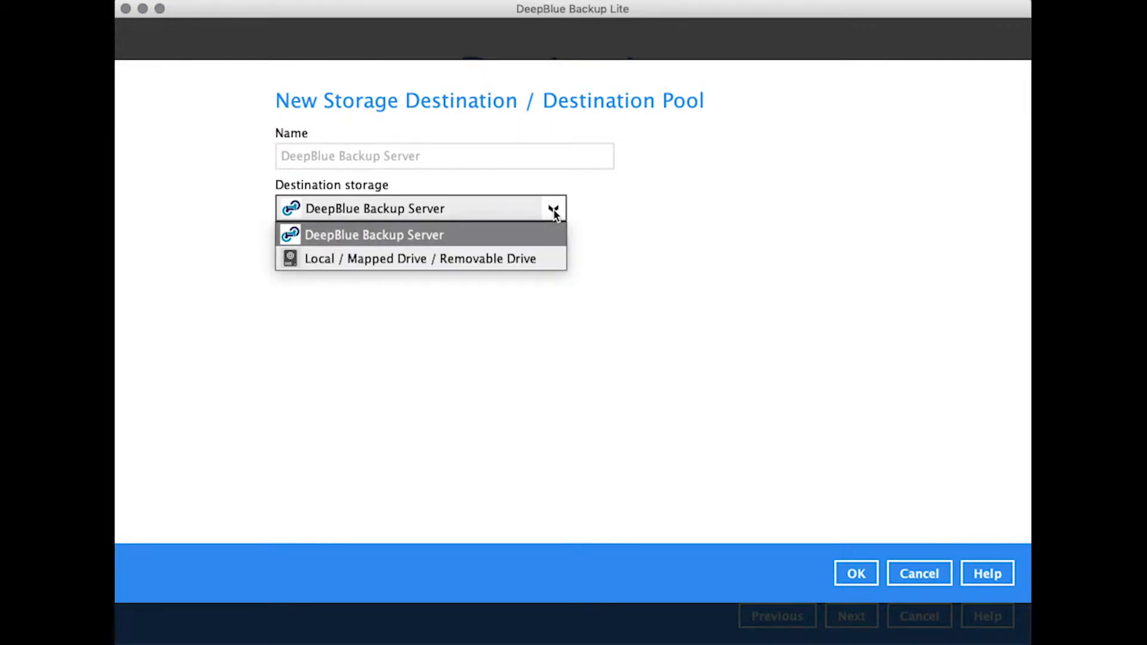
{"action": "left_click", "coordinate": [521, 259]}
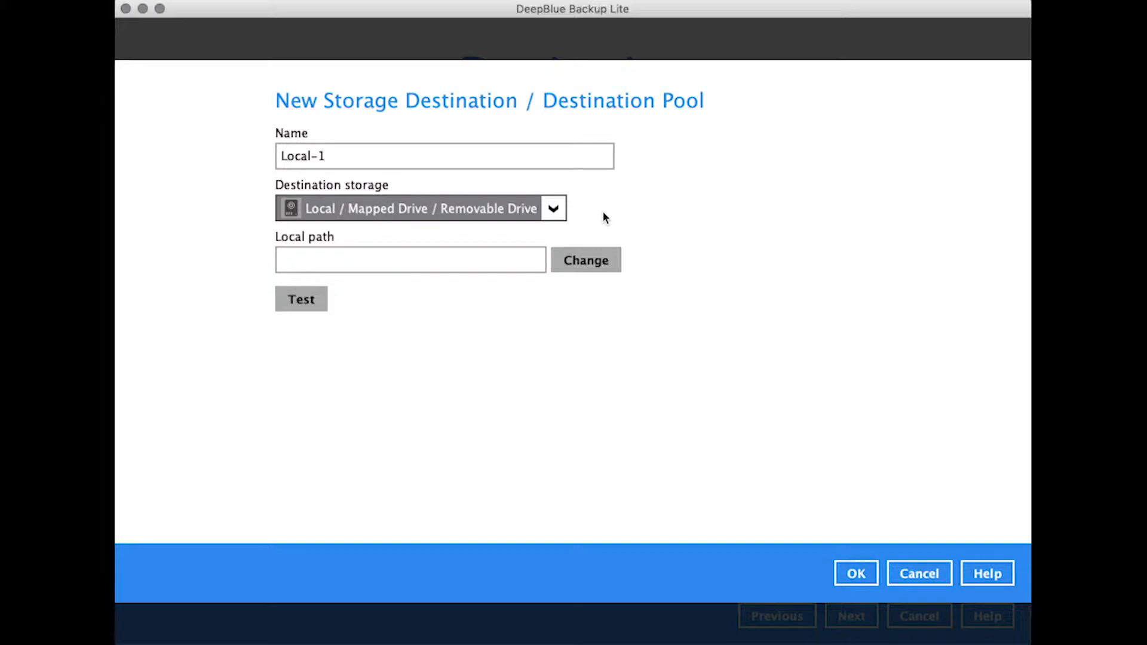
{"action": "left_click", "coordinate": [586, 260]}
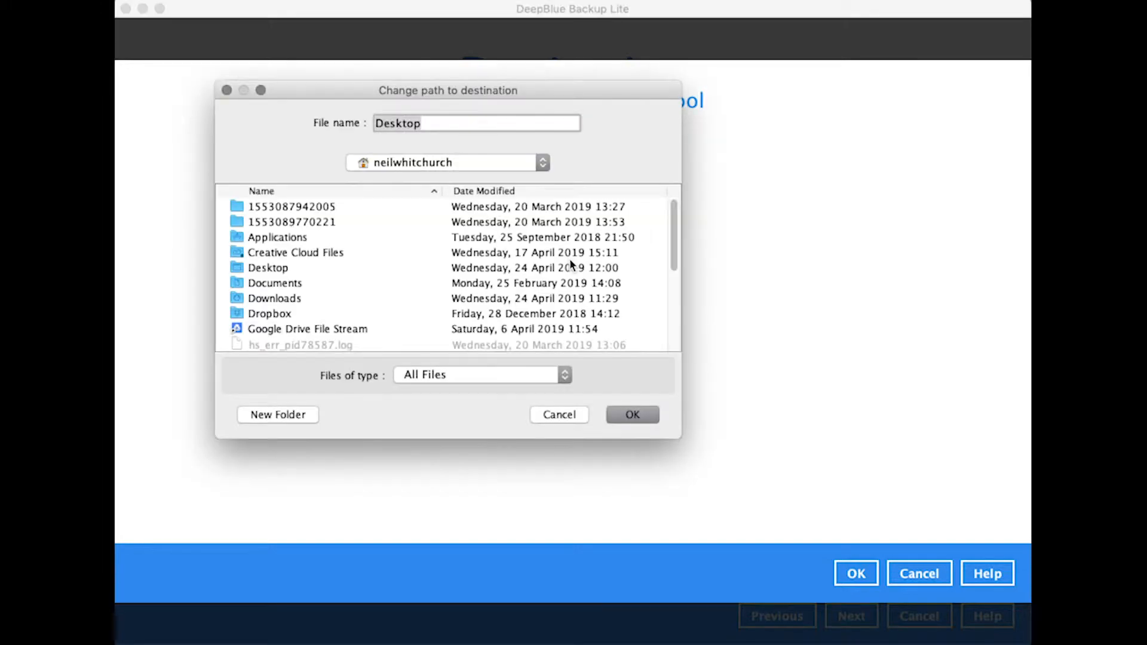
{"action": "left_click", "coordinate": [253, 272]}
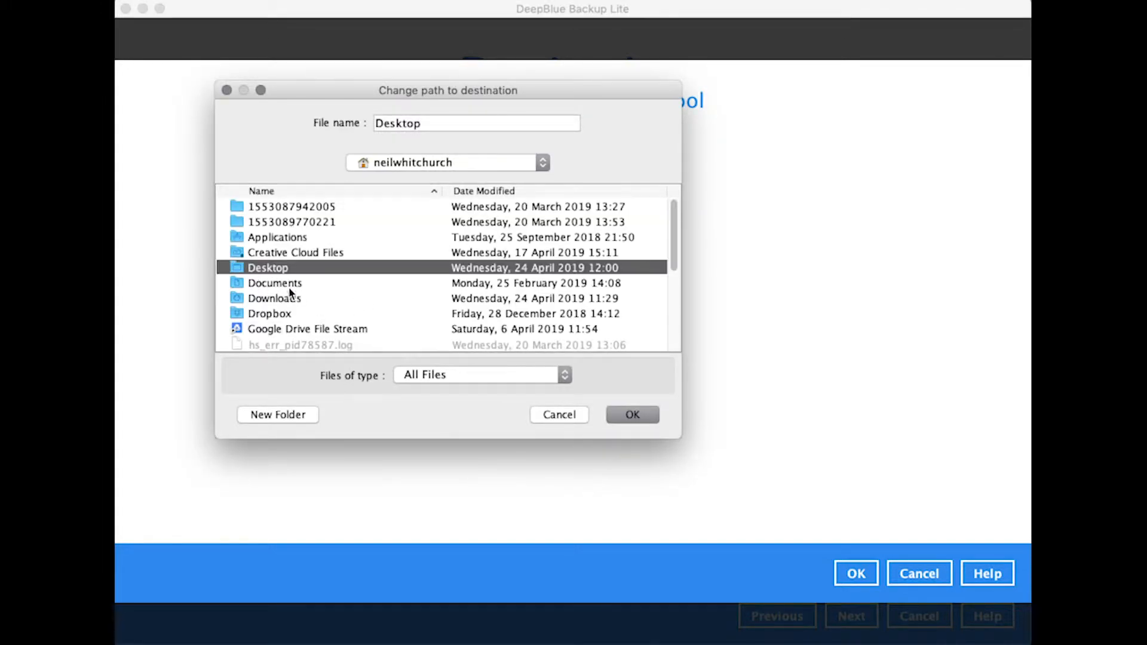
{"action": "left_click", "coordinate": [632, 415]}
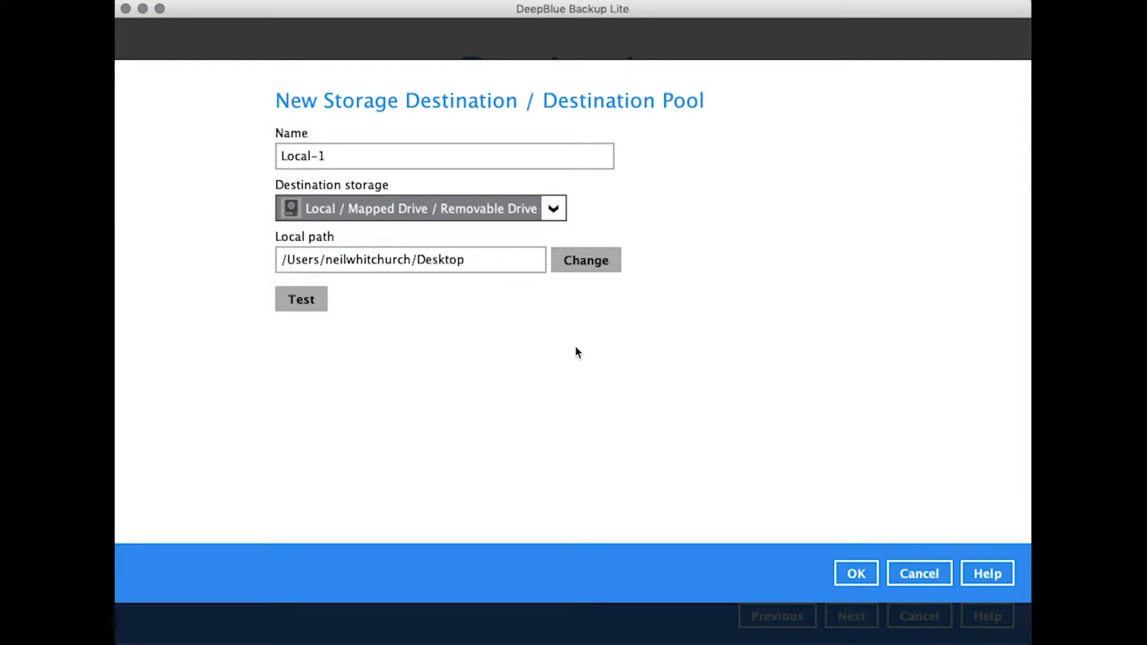
{"action": "left_click", "coordinate": [855, 577]}
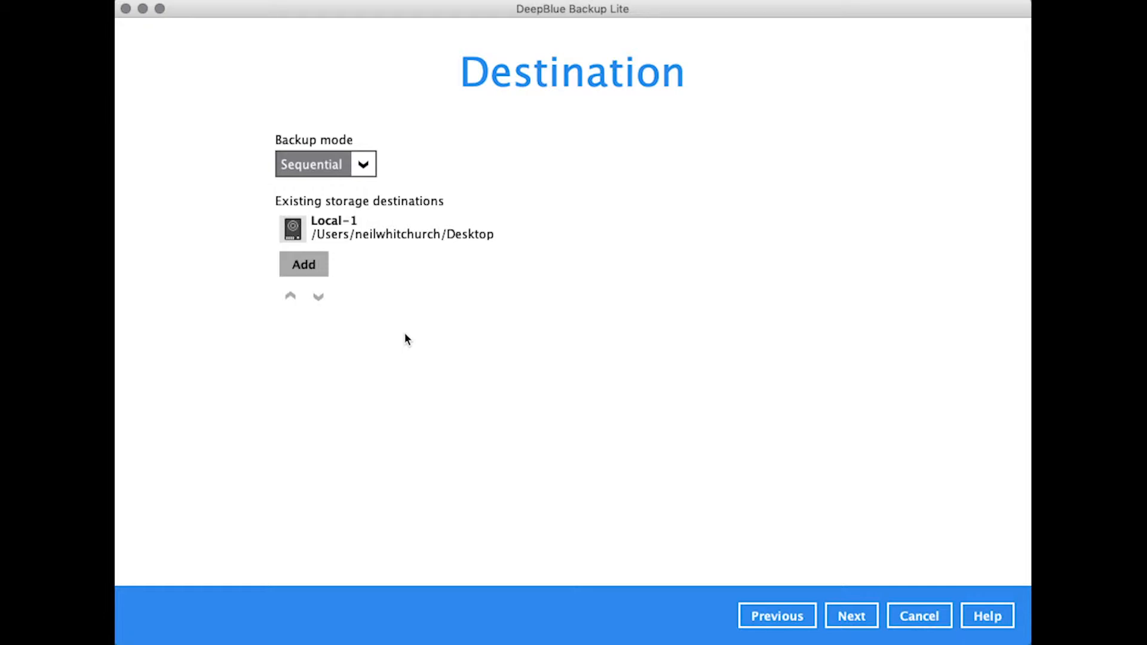
Step: Add DeepBlue Backup Server as a second storage destination and continue to the OpenDirect settings
{"action": "left_click", "coordinate": [302, 267]}
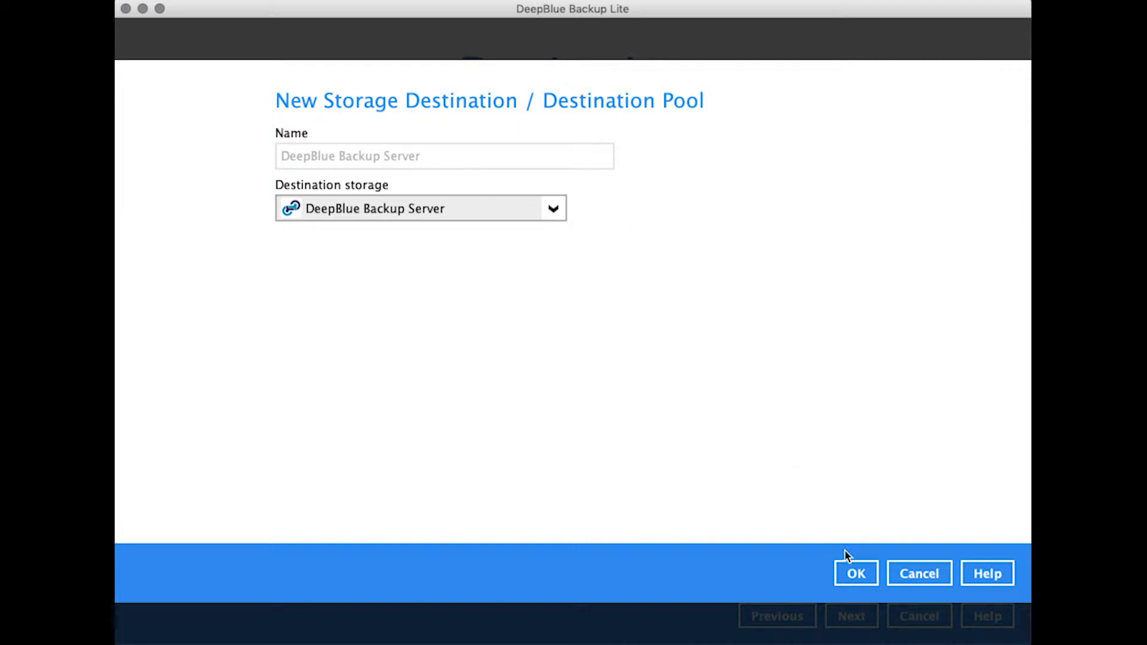
{"action": "left_click", "coordinate": [853, 575]}
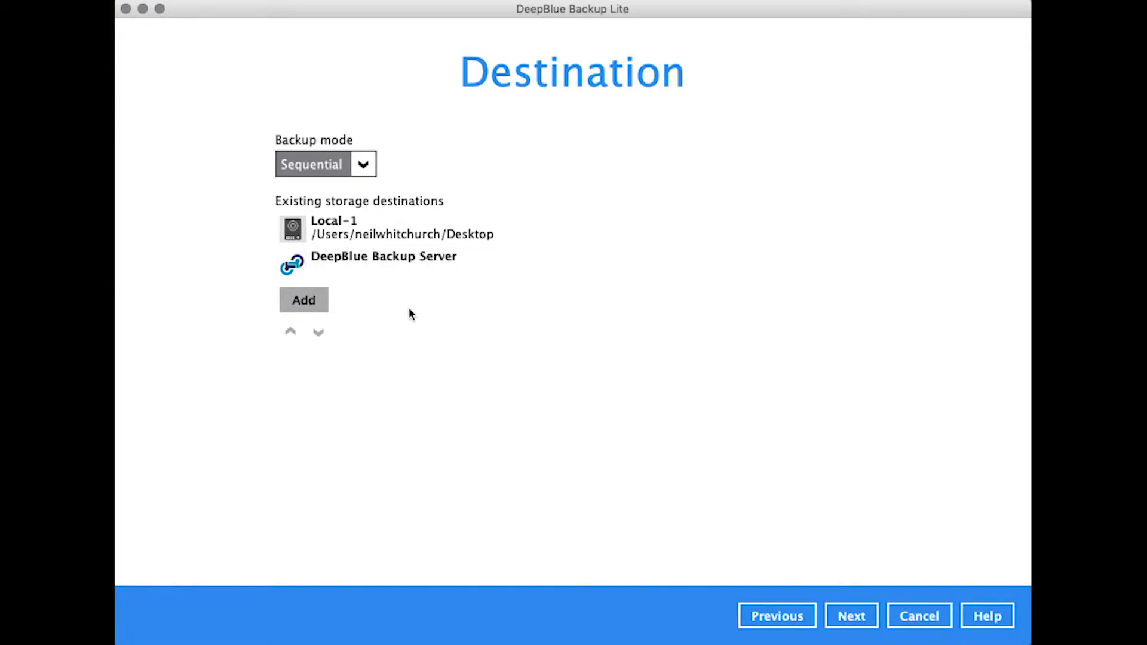
{"action": "left_click", "coordinate": [853, 623]}
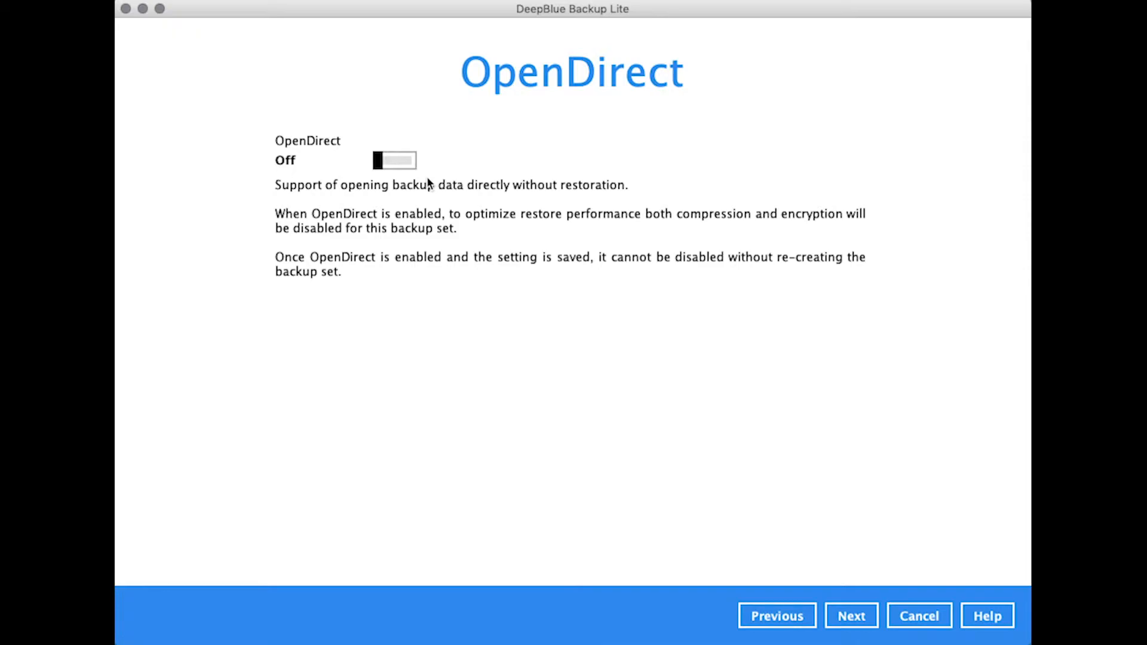
Step: Finish the Work-01 backup set with OpenDirect off and User password encryption, confirming the encryption key and closing the wizard
{"action": "left_click", "coordinate": [833, 616]}
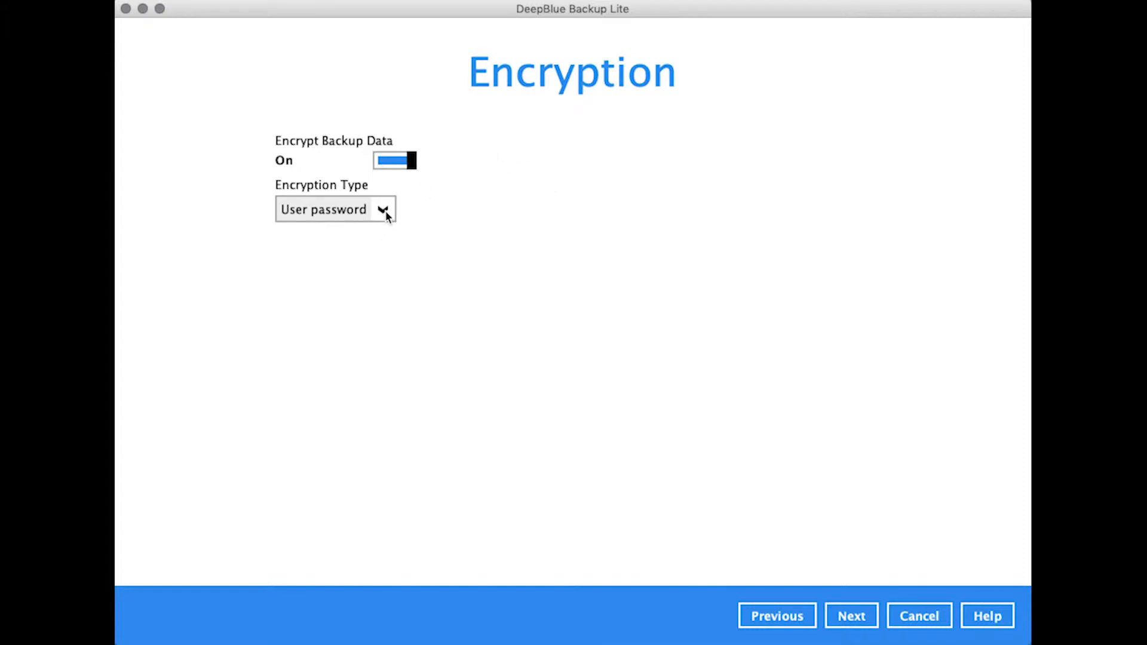
{"action": "left_click", "coordinate": [846, 619]}
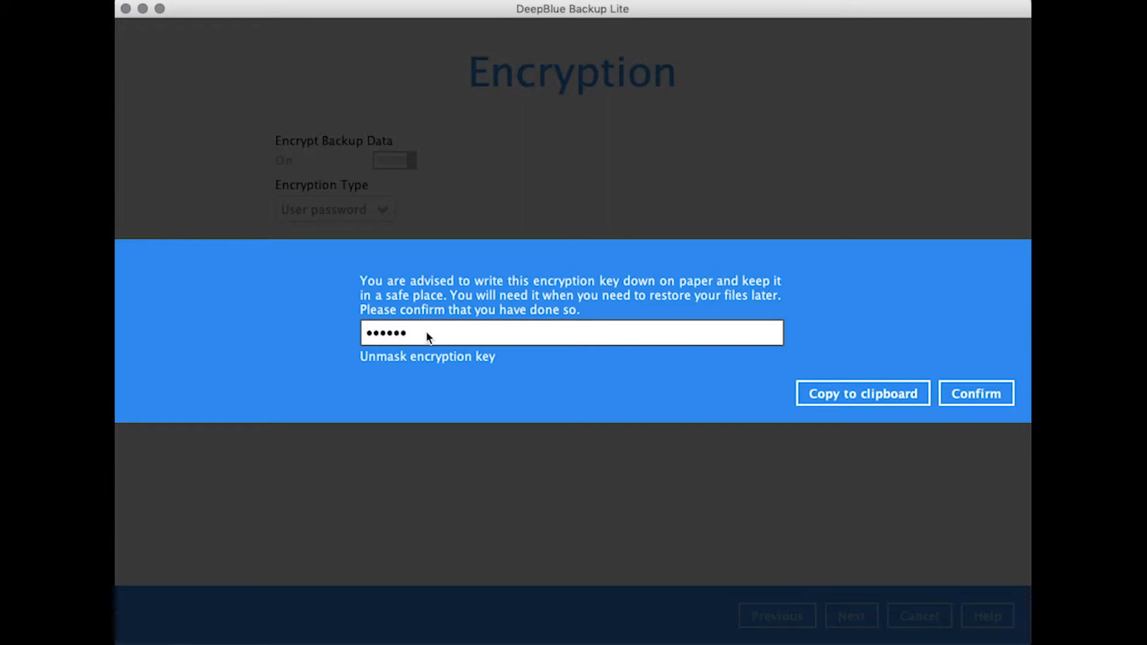
{"action": "left_click", "coordinate": [971, 395]}
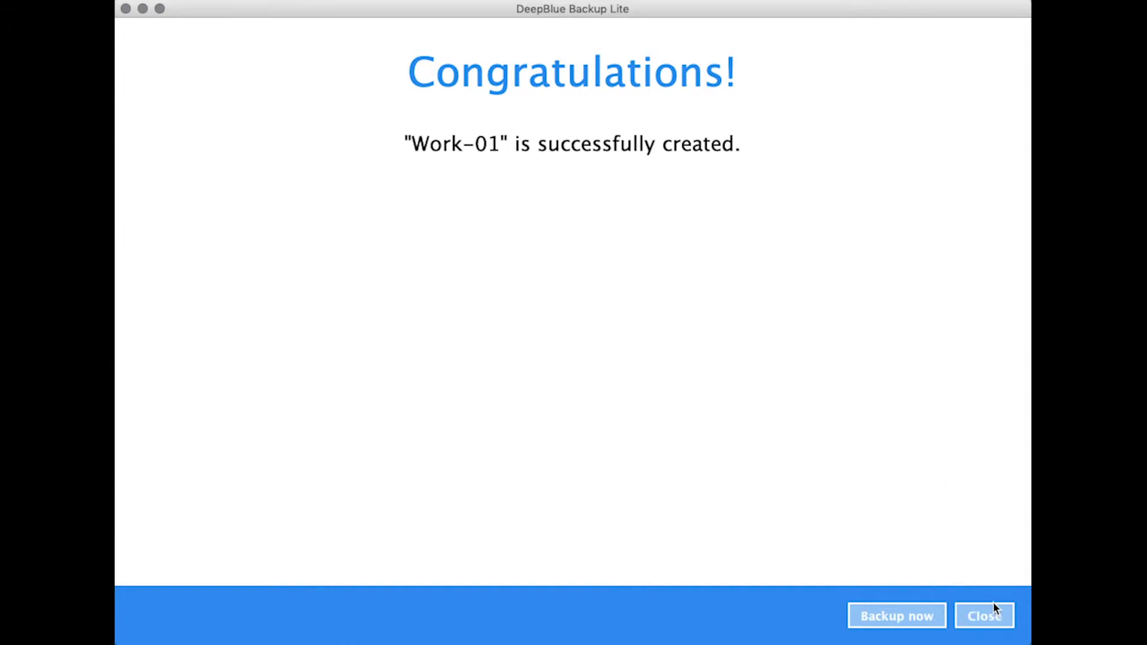
{"action": "left_click", "coordinate": [975, 615]}
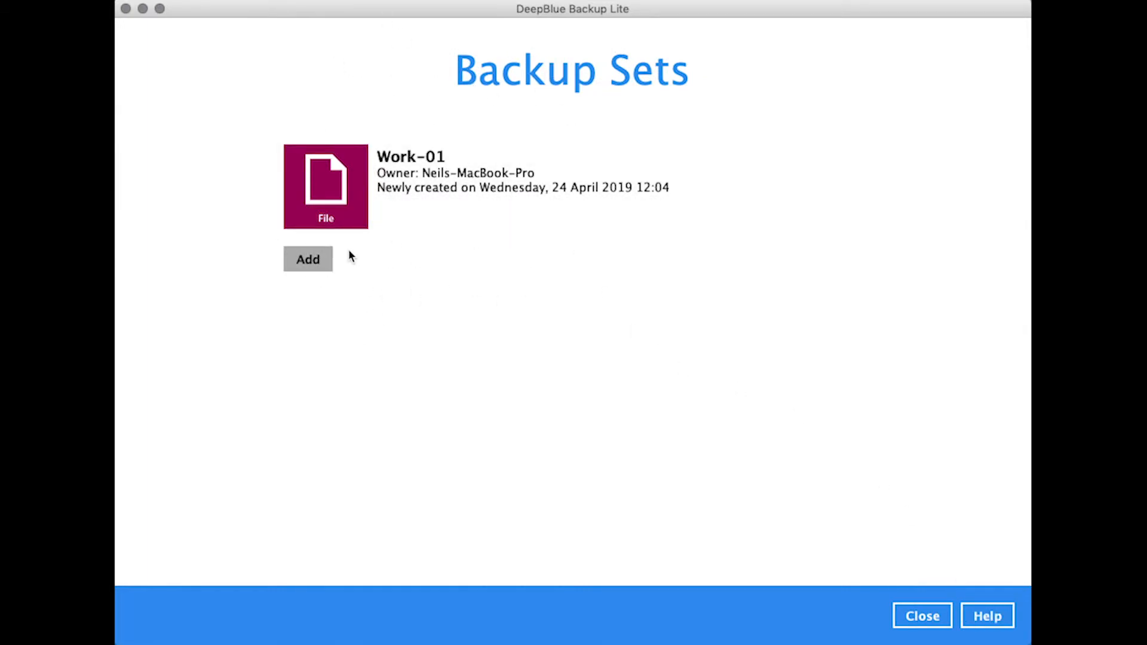
Step: Start a new File Backup set named Family Photos and continue to the backup source selection
{"action": "left_click", "coordinate": [307, 259]}
{"action": "left_click_drag", "start_coordinate": [451, 163], "coordinate": [277, 158]}
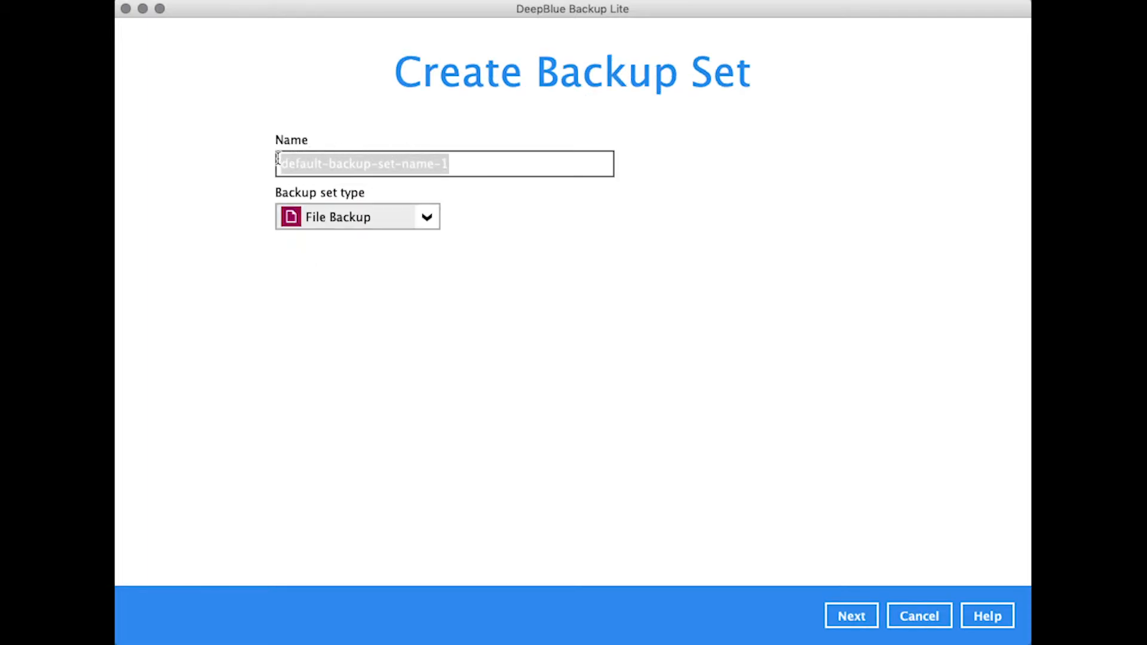
{"action": "type", "text": "Famil"}
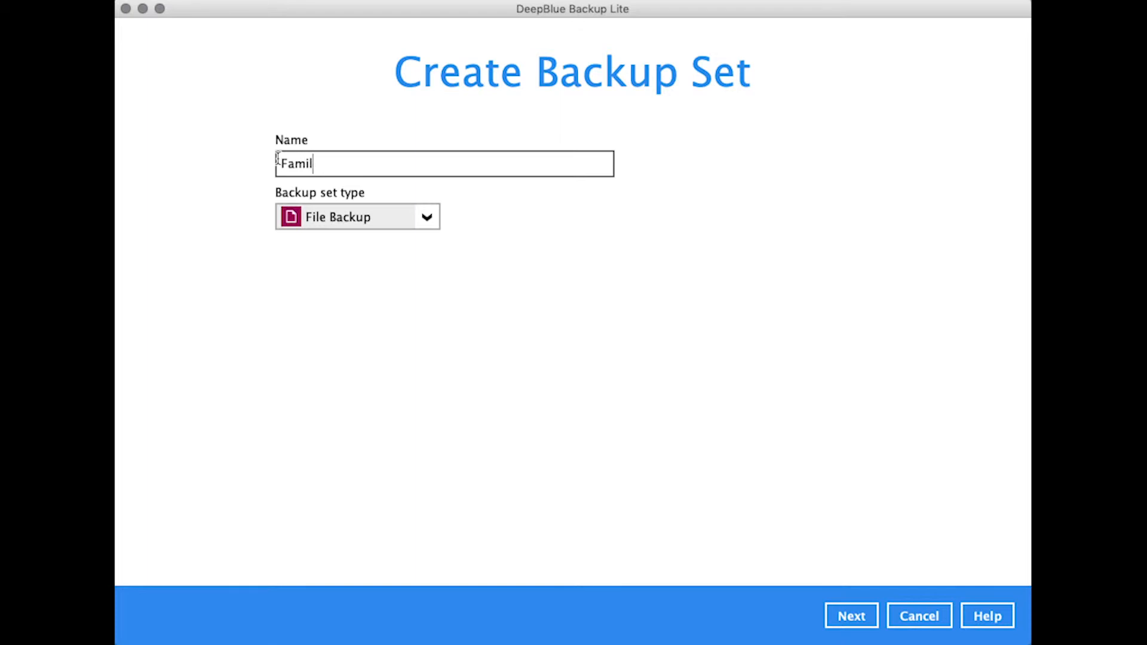
{"action": "type", "text": "y Photos"}
{"action": "left_click", "coordinate": [851, 615]}
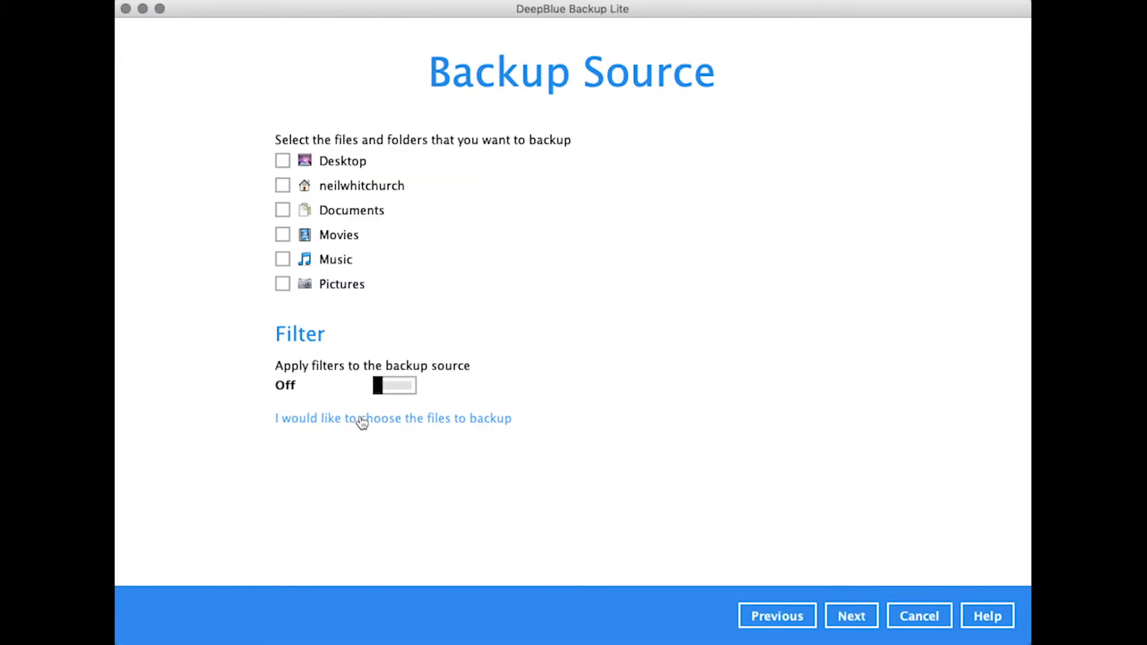
Step: Choose a folder inside the home folder's Desktop as the backup source through the detailed file selection and continue to the schedule
{"action": "left_click", "coordinate": [360, 415]}
{"action": "left_click", "coordinate": [299, 429]}
{"action": "left_click", "coordinate": [316, 475]}
{"action": "left_click_drag", "start_coordinate": [859, 269], "coordinate": [854, 354]}
{"action": "left_click", "coordinate": [333, 419]}
{"action": "left_click_drag", "start_coordinate": [858, 299], "coordinate": [859, 370]}
{"action": "left_click", "coordinate": [368, 254]}
{"action": "left_click", "coordinate": [918, 573]}
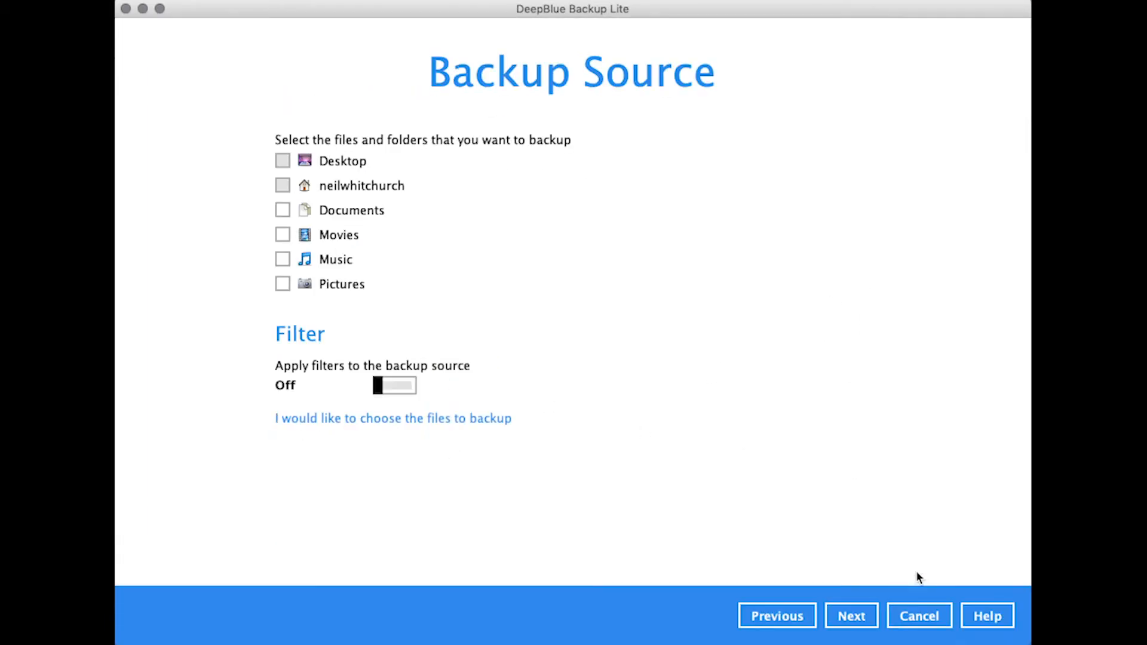
{"action": "left_click", "coordinate": [851, 616]}
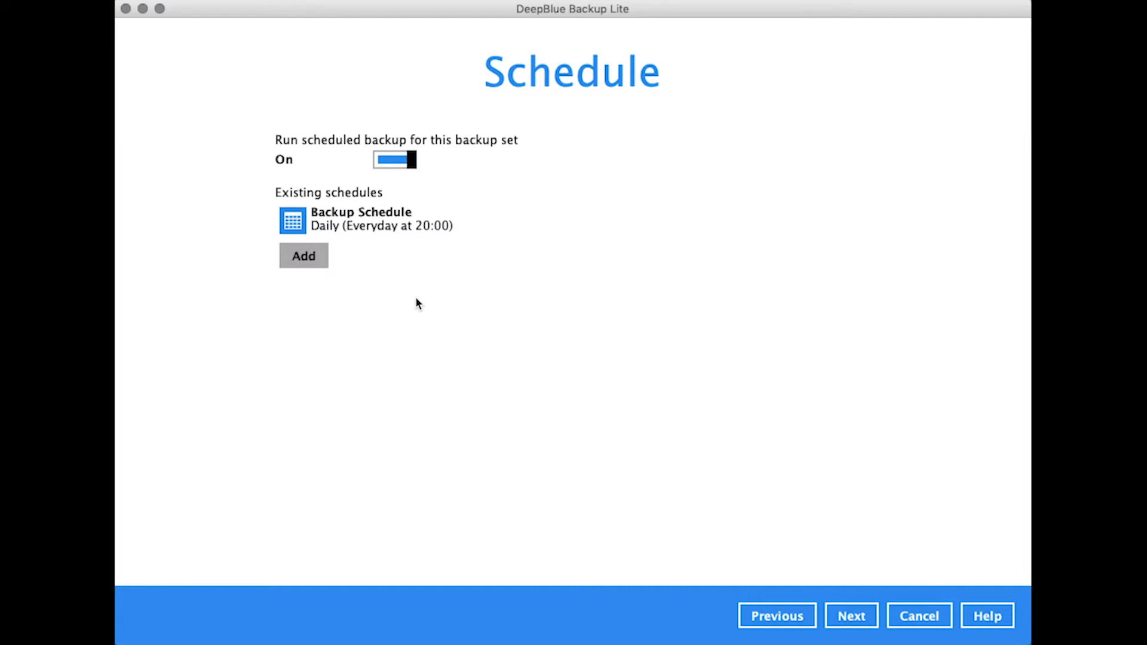
Step: Delete the existing daily backup schedule of the Family Photos set
{"action": "left_click", "coordinate": [353, 219]}
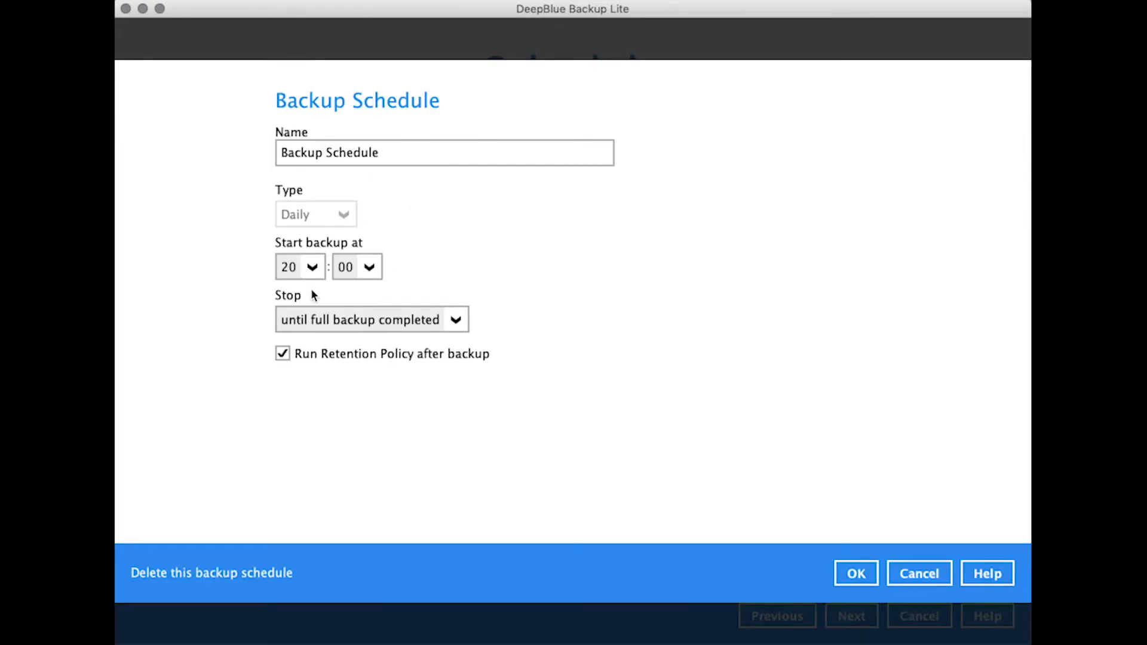
{"action": "left_click", "coordinate": [230, 574]}
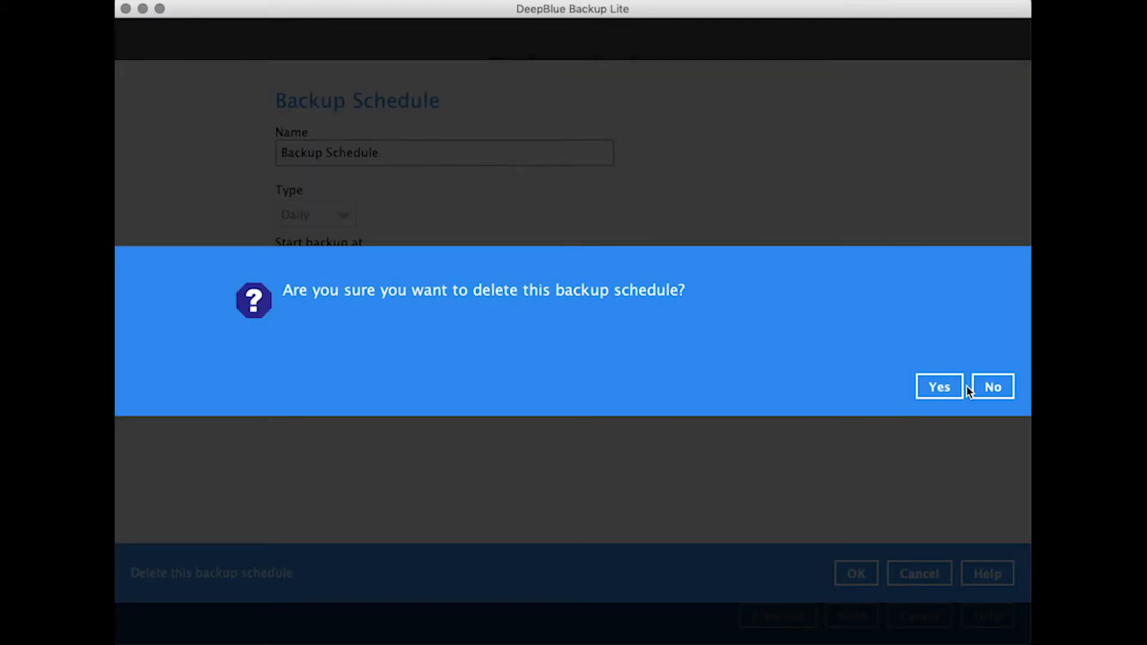
{"action": "left_click", "coordinate": [942, 390]}
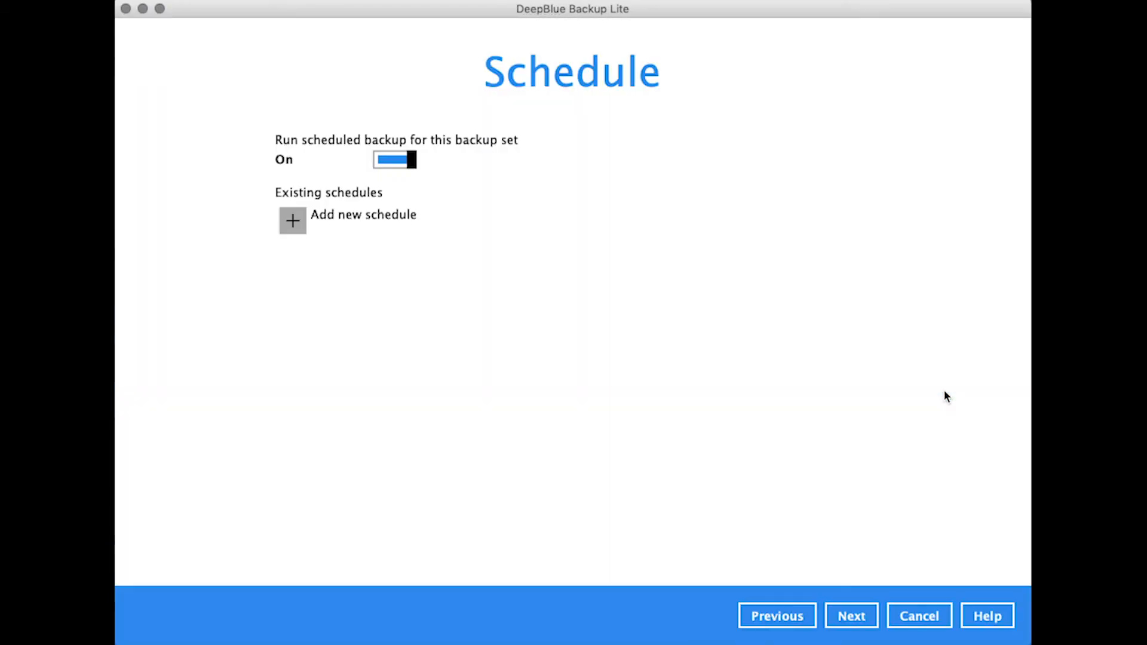
Step: Add a new Monthly backup schedule with its default day and start time, and continue to the destination settings
{"action": "left_click", "coordinate": [296, 220]}
{"action": "left_click", "coordinate": [342, 216]}
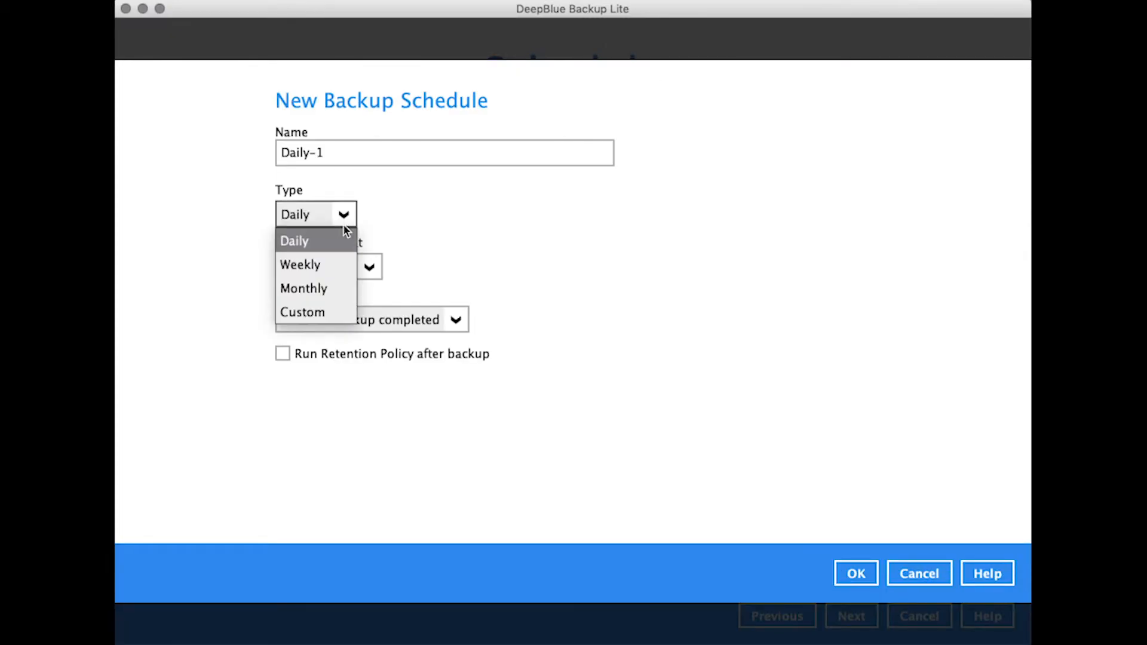
{"action": "left_click", "coordinate": [340, 288]}
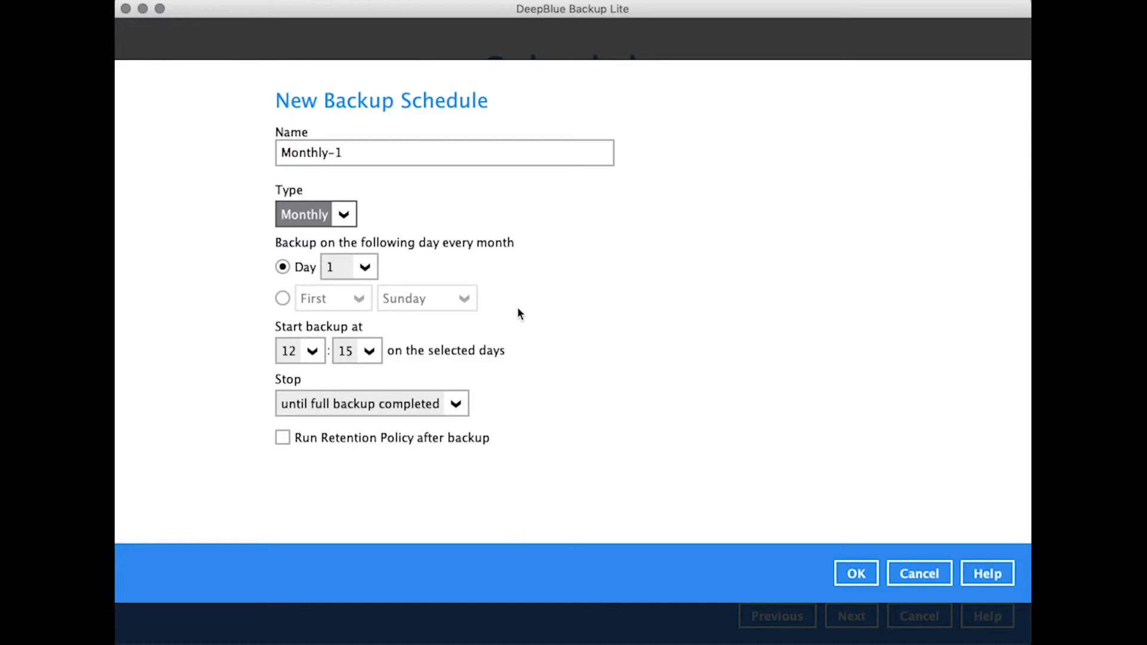
{"action": "left_click", "coordinate": [857, 572]}
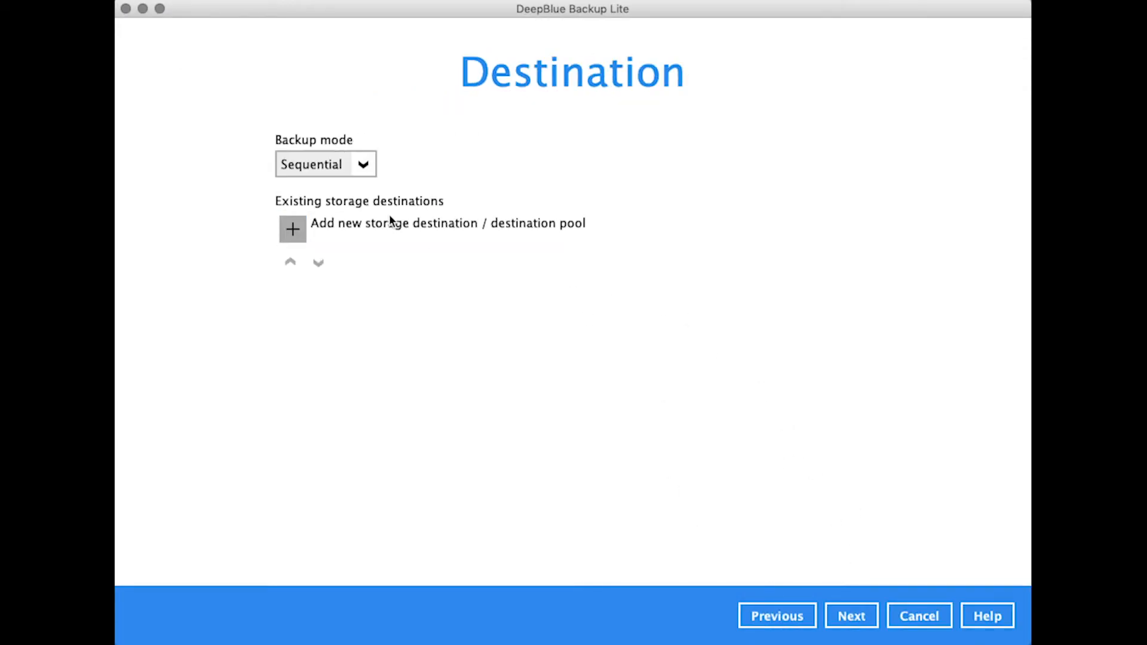
Step: Finish the Family Photos set with a new storage destination and default OpenDirect and encryption settings, and return to the main screen
{"action": "left_click", "coordinate": [389, 225]}
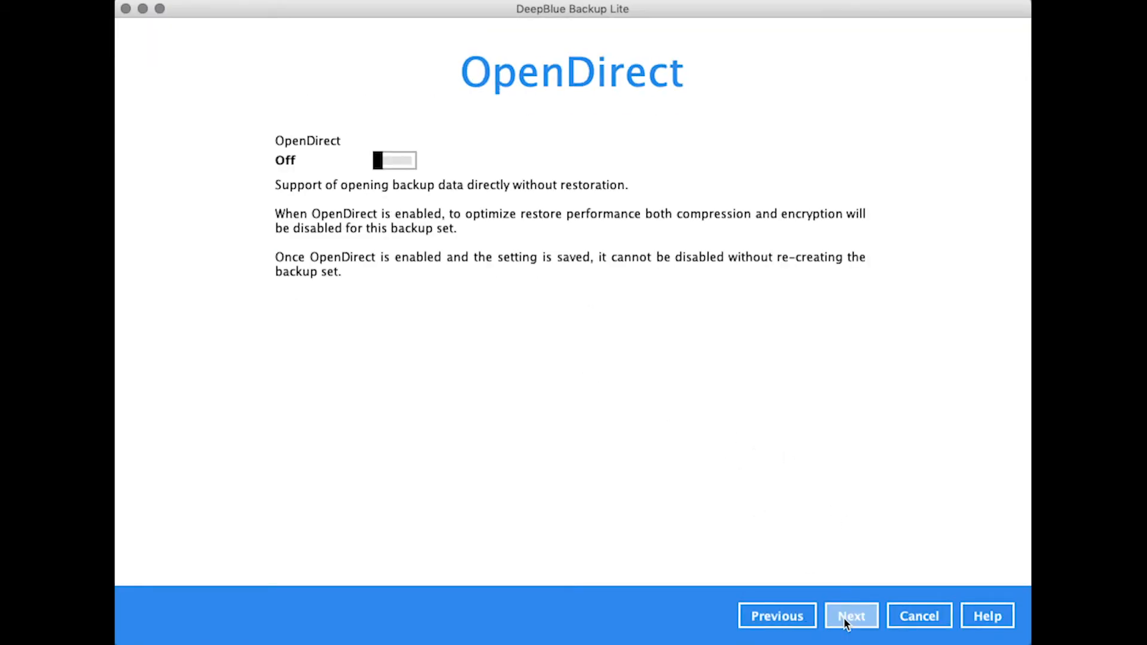
{"action": "left_click", "coordinate": [844, 618]}
{"action": "left_click", "coordinate": [845, 619]}
{"action": "left_click", "coordinate": [973, 393]}
{"action": "left_click", "coordinate": [980, 614]}
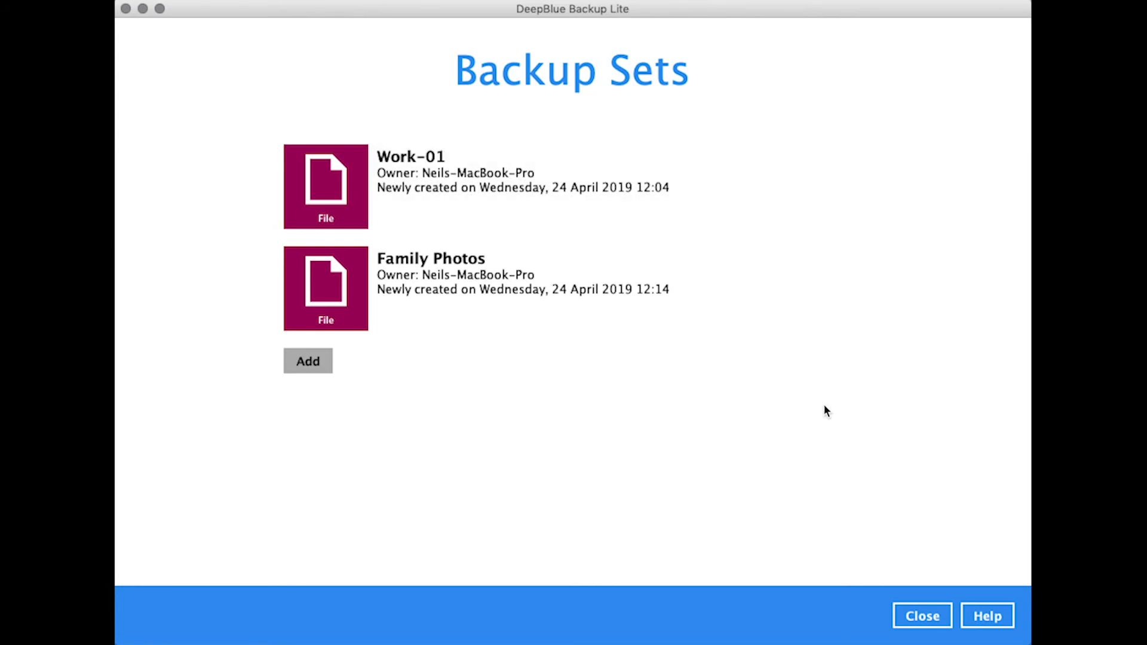
{"action": "left_click", "coordinate": [922, 616]}
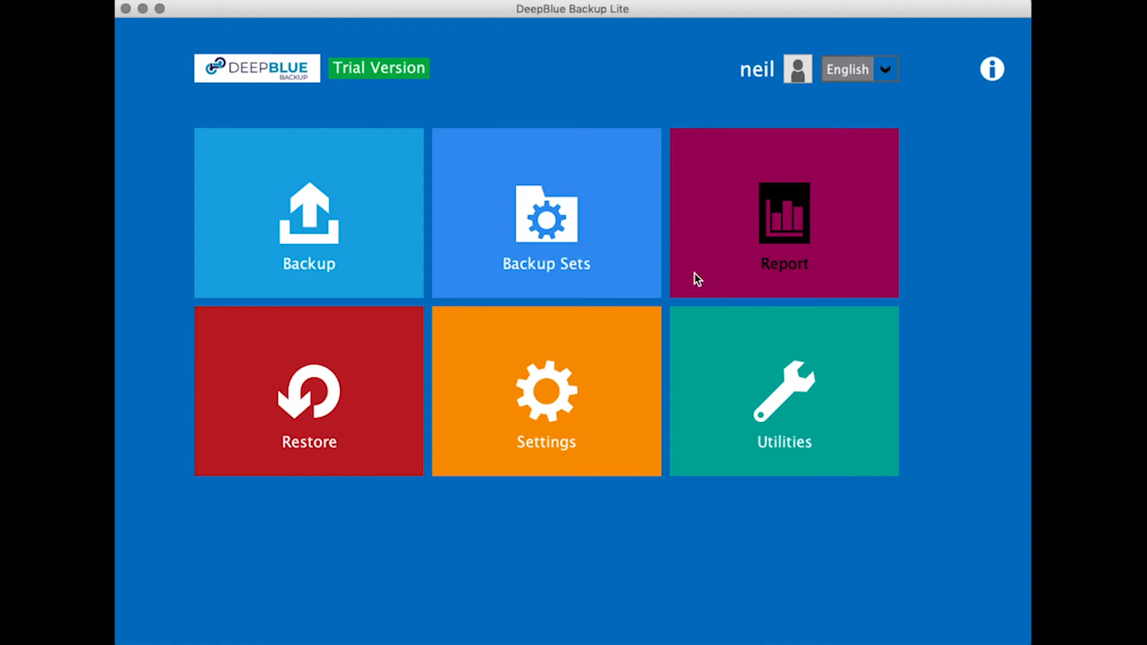